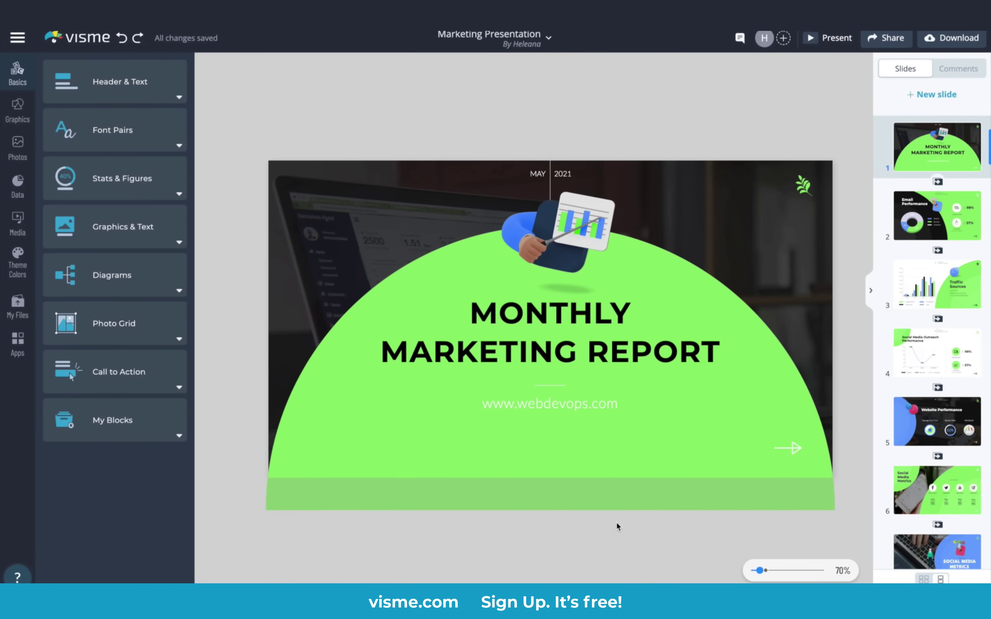
# - Review the Email Performance, Traffic Sources and Social Media Outreach slides, ending on Email Performance
pyautogui.click(941, 231)
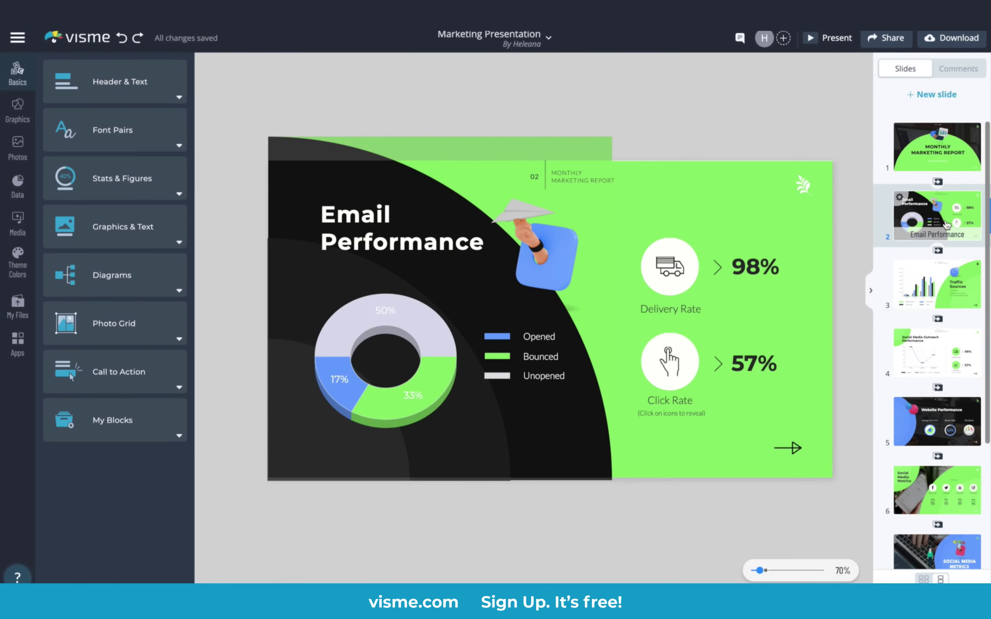
pyautogui.click(950, 286)
pyautogui.click(938, 353)
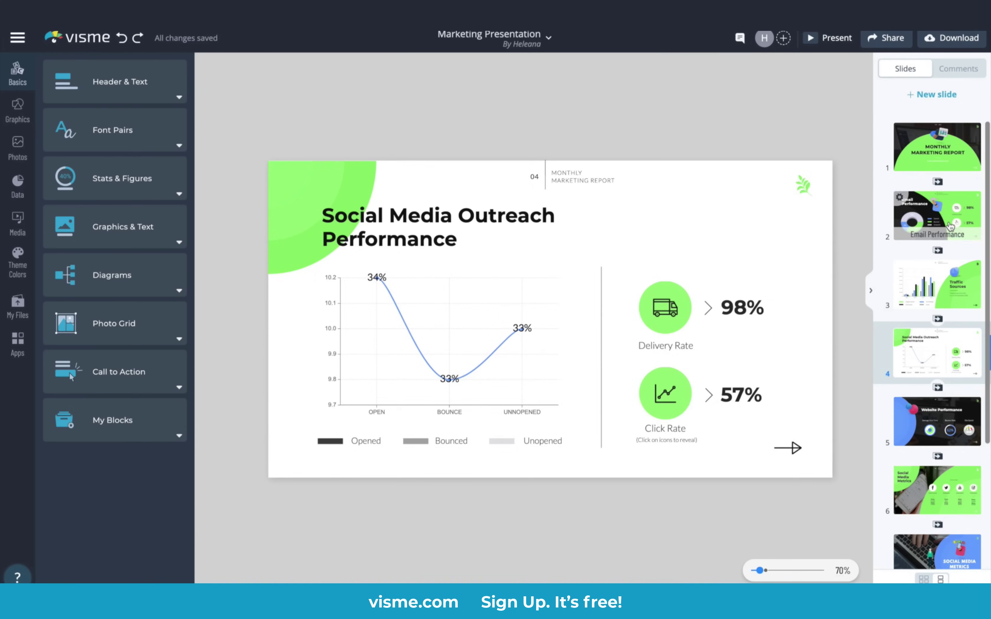
pyautogui.click(937, 216)
# - Browse the stats and charts galleries and select the Email Performance donut chart
pyautogui.click(169, 181)
pyautogui.scroll(-15, 168, 182)
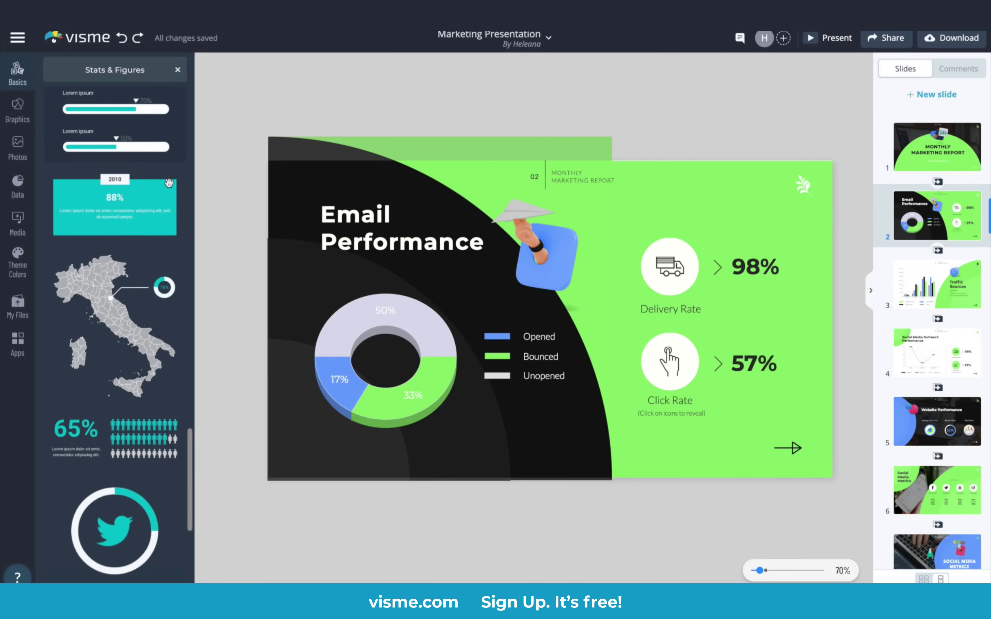
pyautogui.click(17, 186)
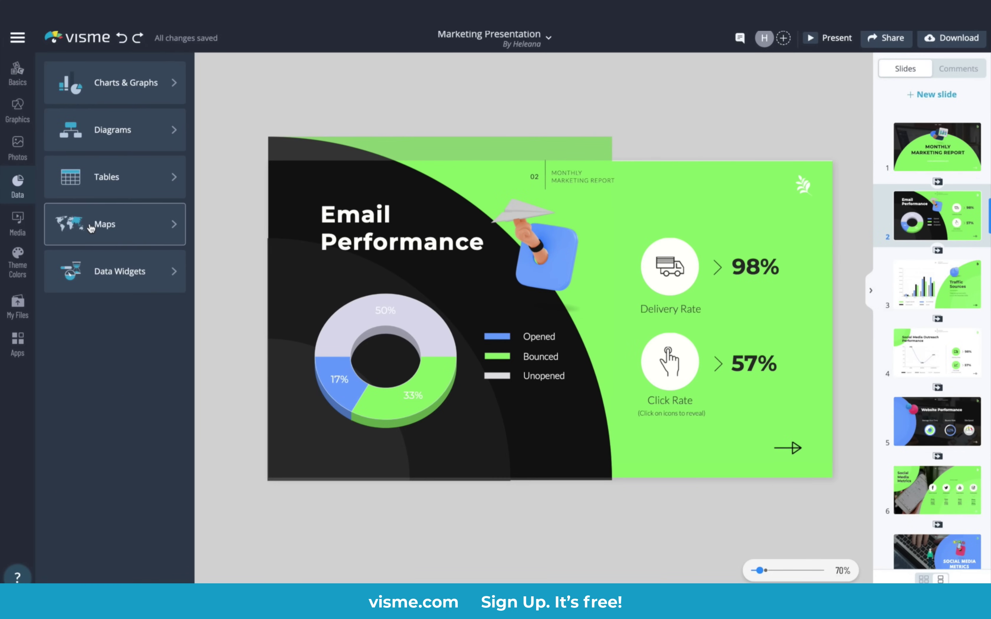
pyautogui.click(140, 96)
pyautogui.click(356, 308)
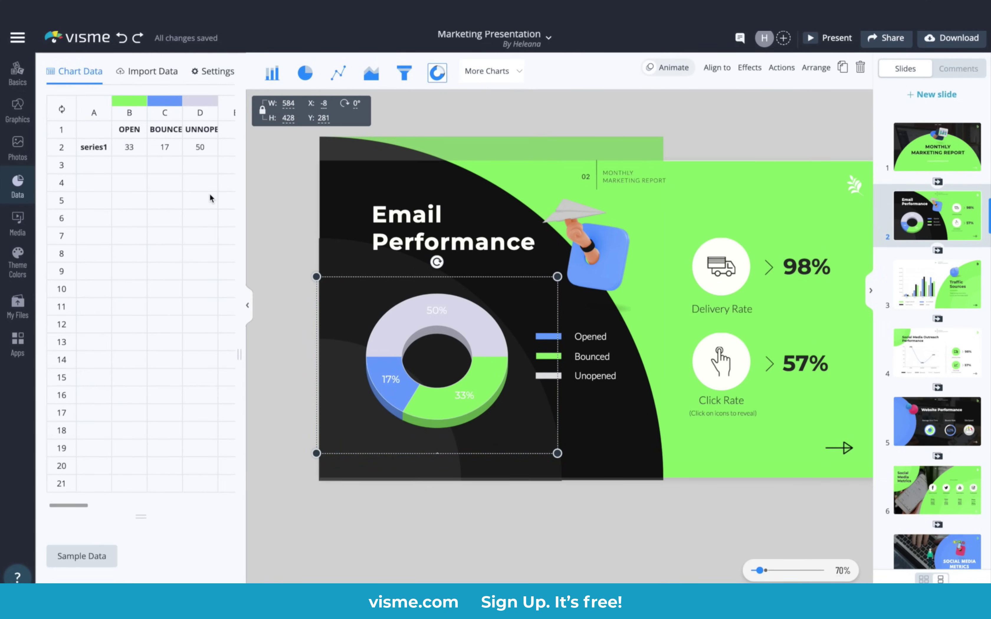
# - Publish the Email Results sheet to the web and paste its link into the Google Sheets import
pyautogui.click(167, 80)
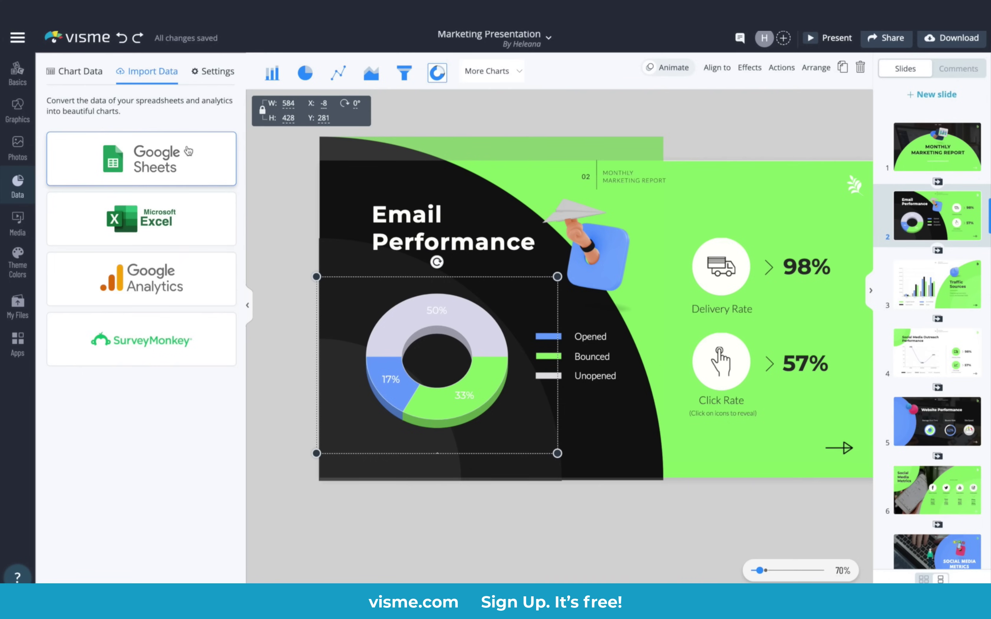
pyautogui.click(188, 169)
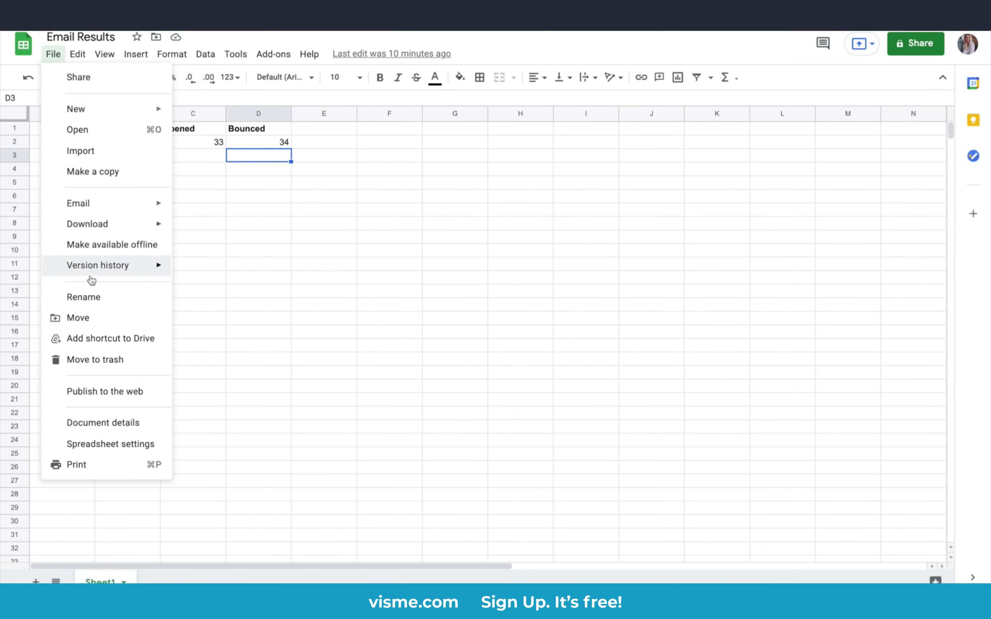
pyautogui.click(101, 387)
pyautogui.click(347, 374)
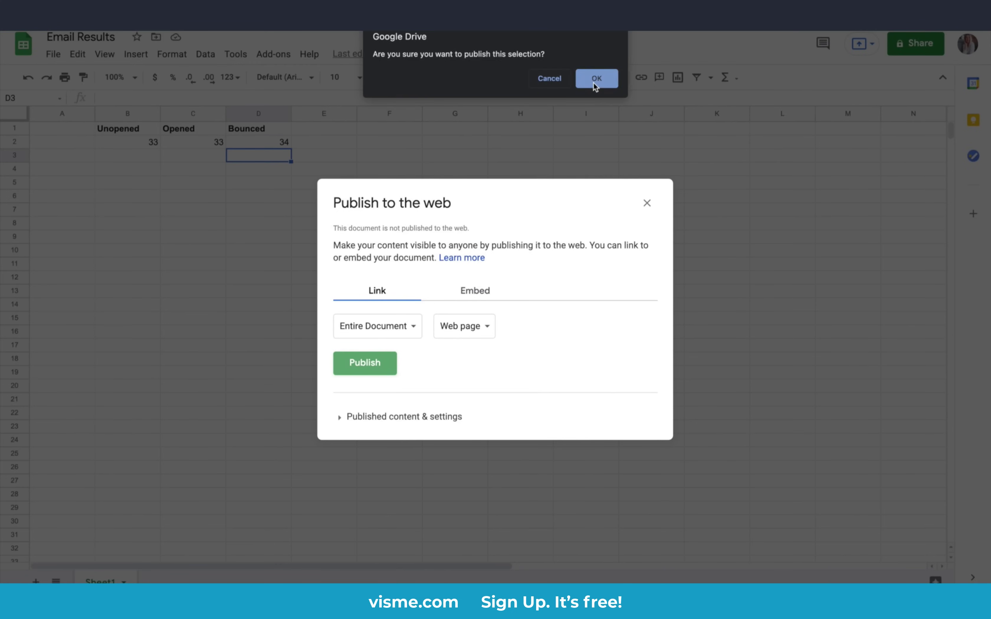
pyautogui.click(592, 77)
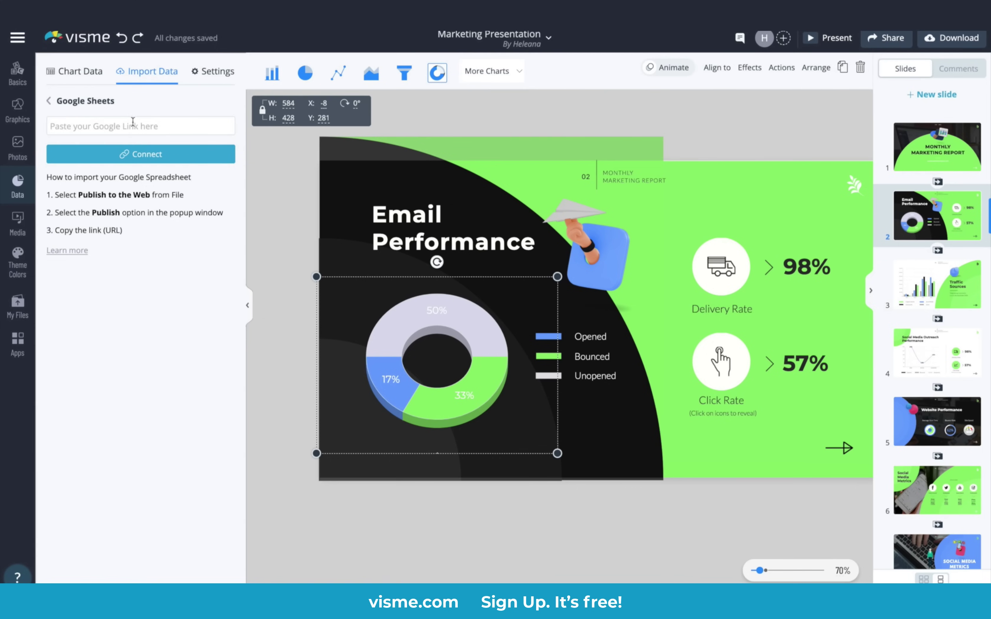
pyautogui.click(133, 125)
pyautogui.hotkey('ctrl', 'v')
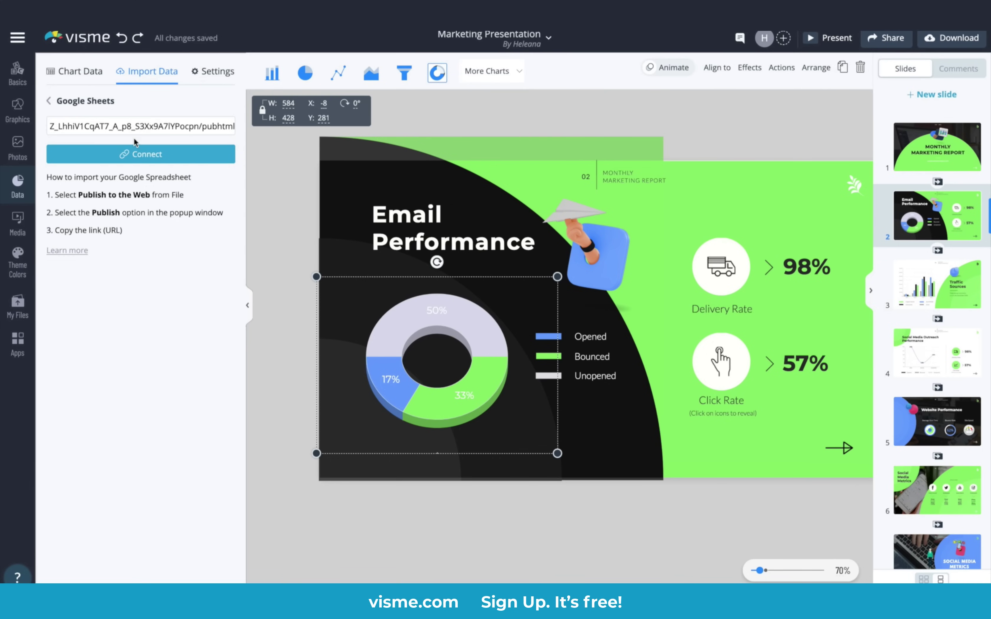
# - Connect the sheet data to the chart and give all slides the Enter from Side transition
pyautogui.click(140, 158)
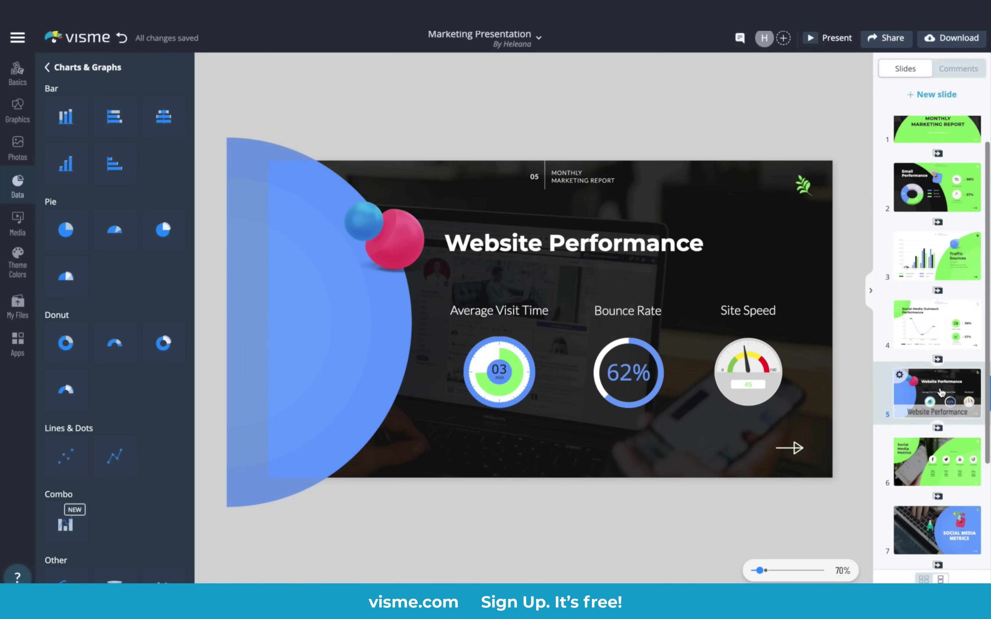
pyautogui.rightClick(940, 393)
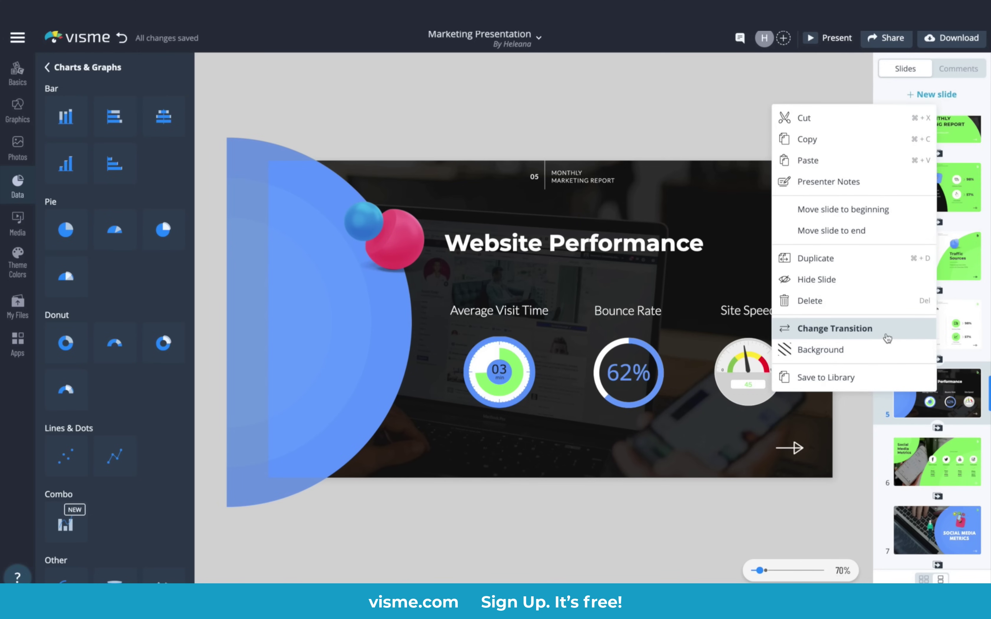
pyautogui.click(887, 338)
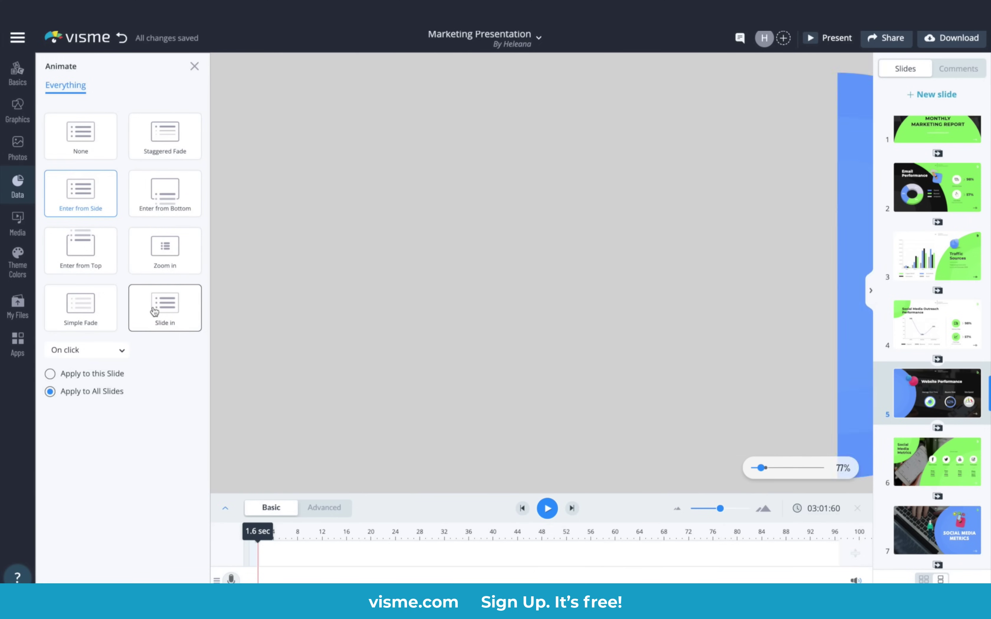
pyautogui.click(194, 67)
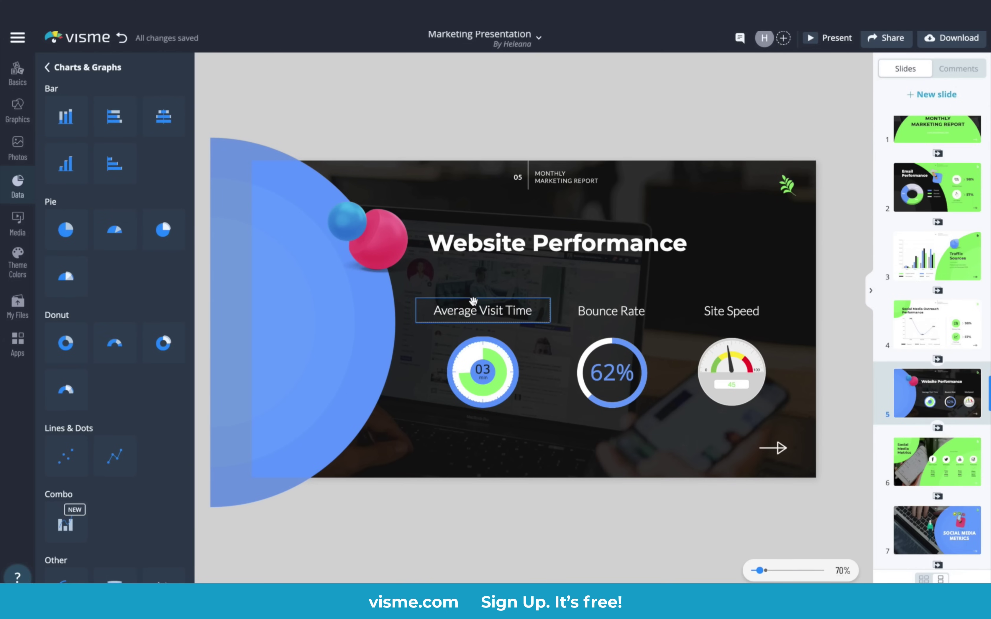
# - Select the Average Visit Time gauge and browse its entrance animation options
pyautogui.click(492, 359)
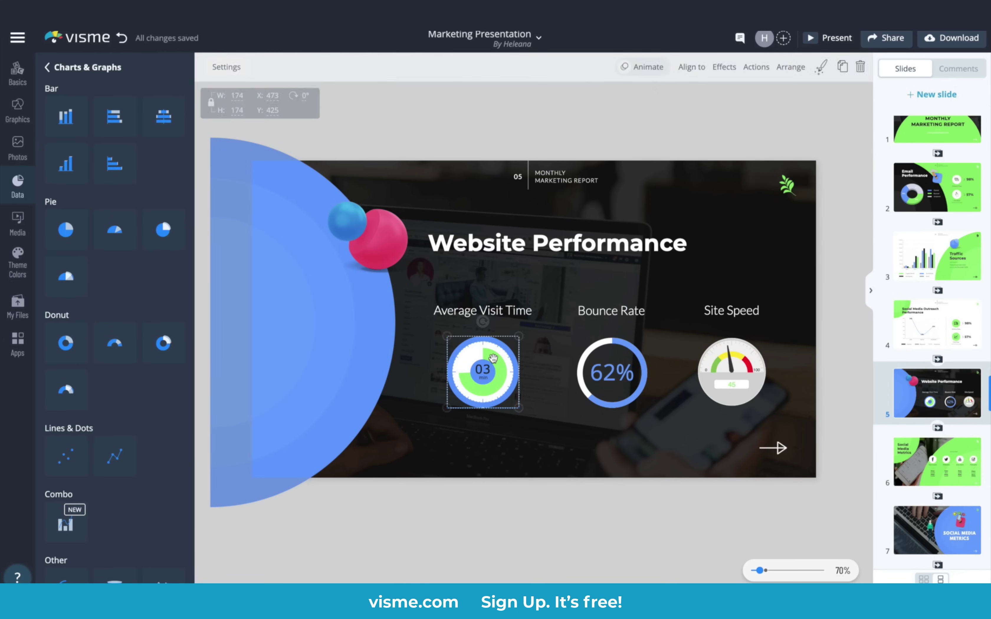
pyautogui.click(641, 78)
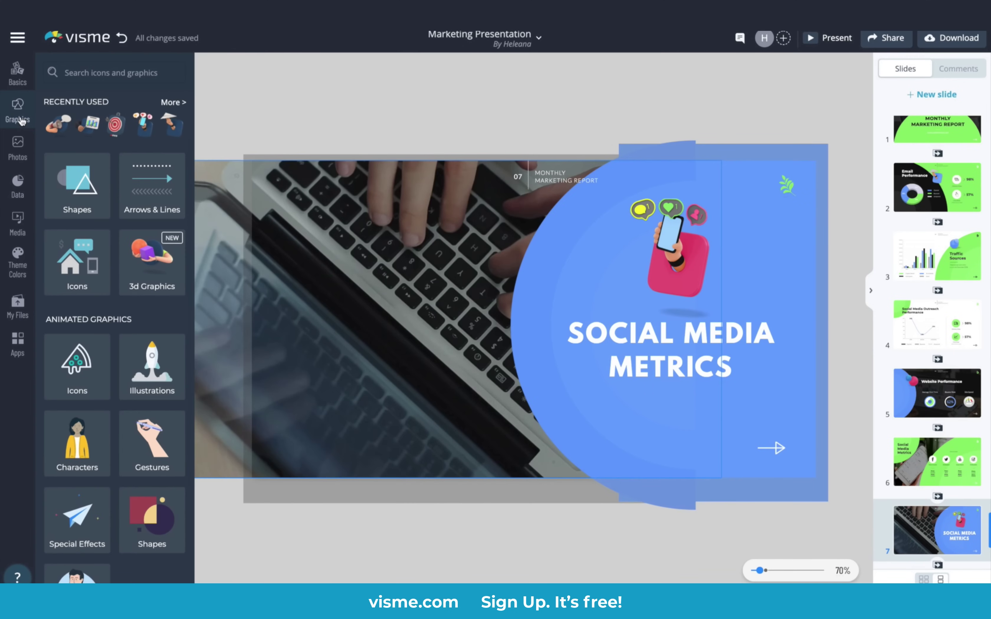
pyautogui.scroll(-2, 78, 180)
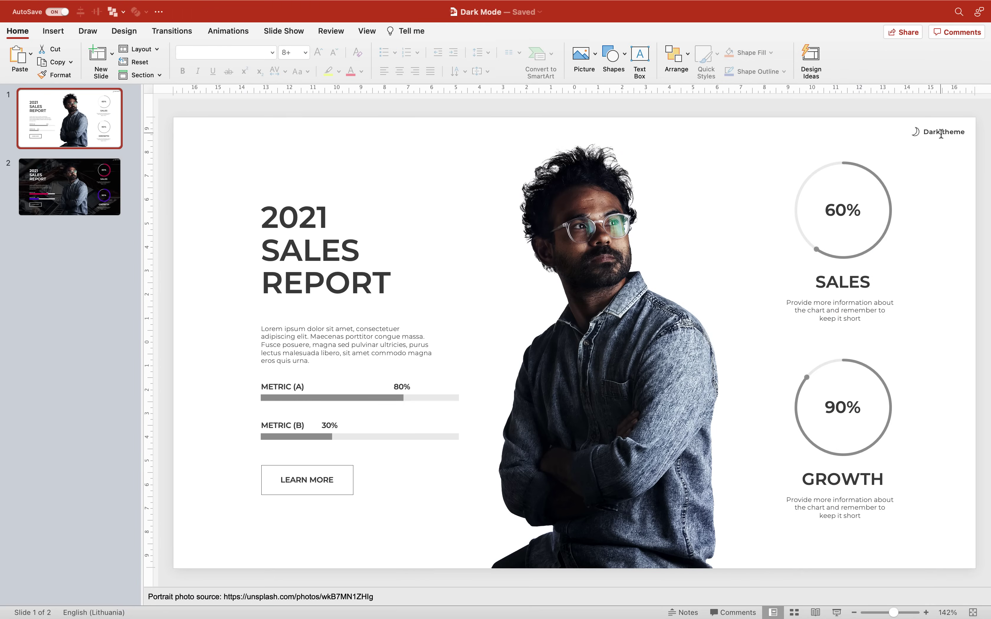
# - Compare the dark and light report slides, then test-move the portrait and undo it
pyautogui.click(71, 196)
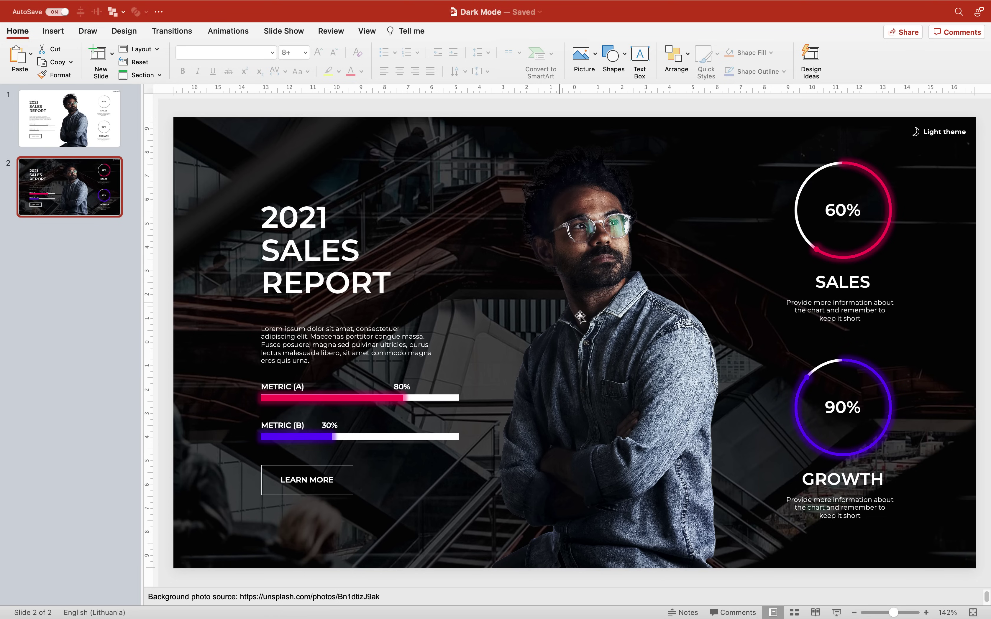
pyautogui.click(95, 128)
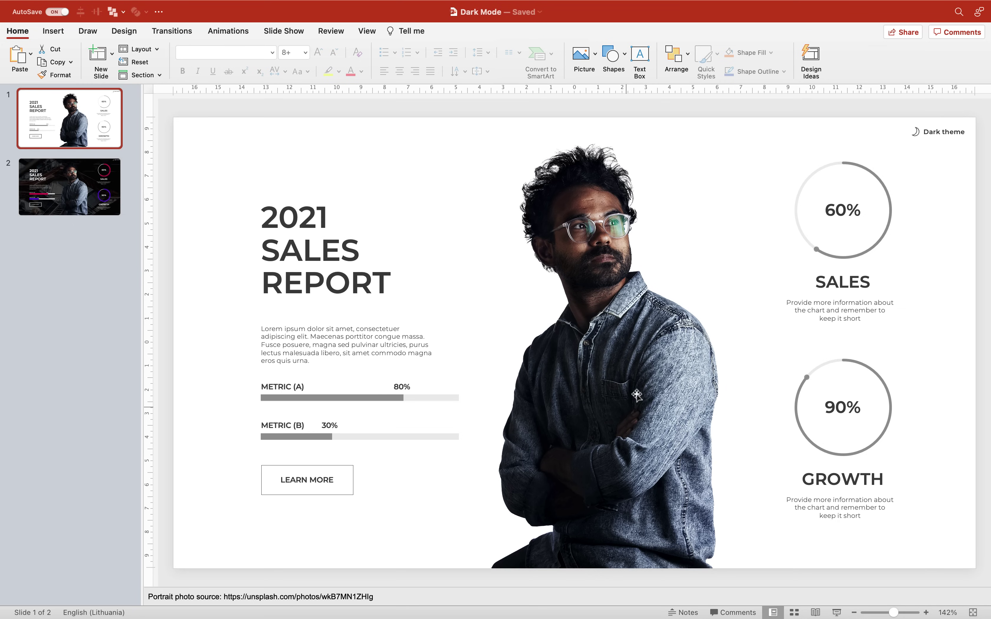
pyautogui.moveTo(610, 339); pyautogui.dragTo(583, 311)
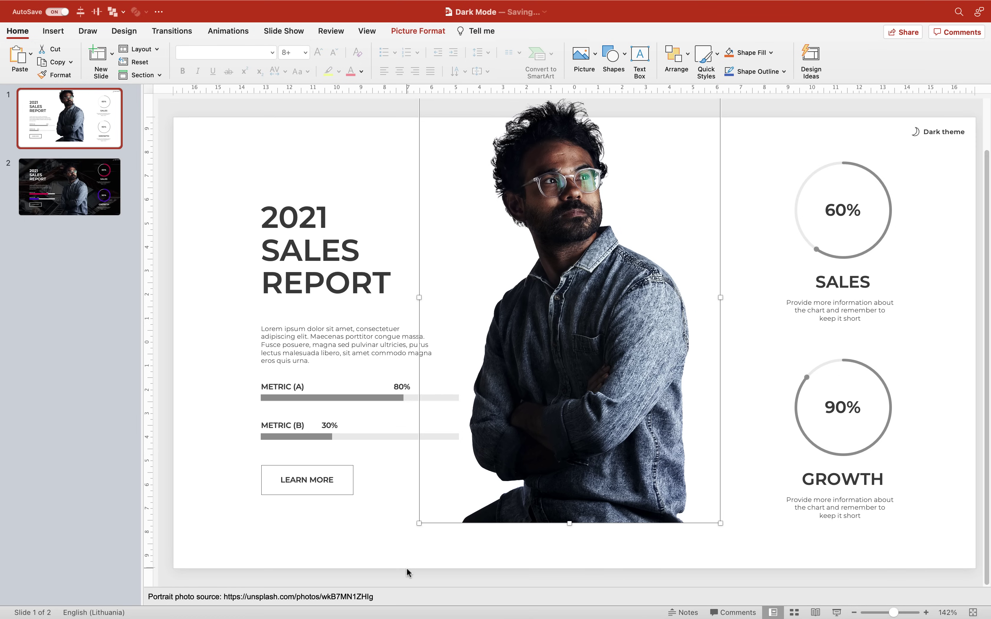
pyautogui.press('super+z')
# - Inspect the title, body text, Metric (A) bars and LEARN MORE box on the light slide
pyautogui.click(302, 247)
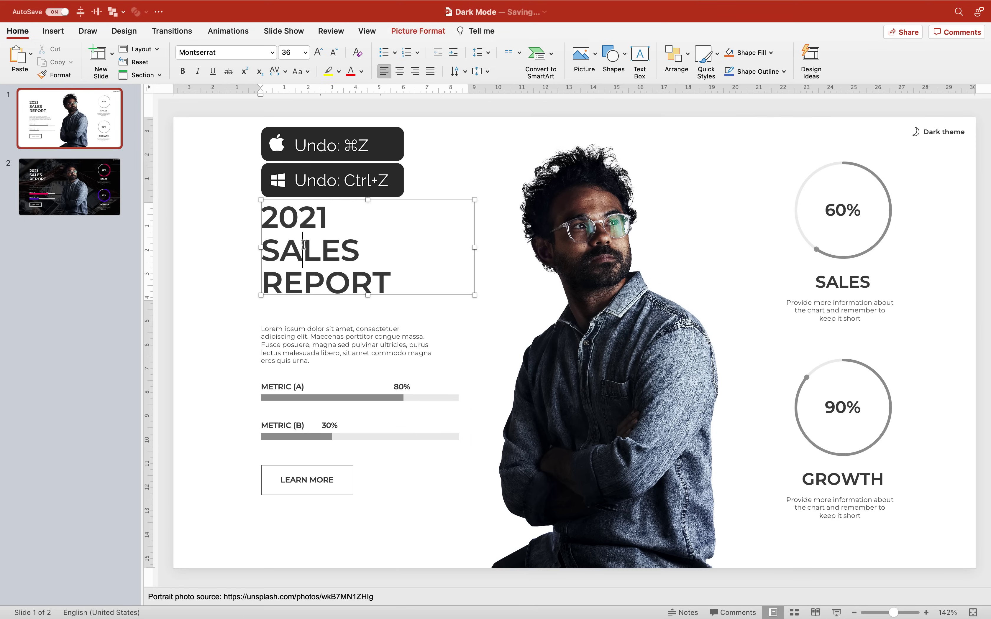
pyautogui.click(329, 354)
pyautogui.click(335, 396)
pyautogui.click(427, 397)
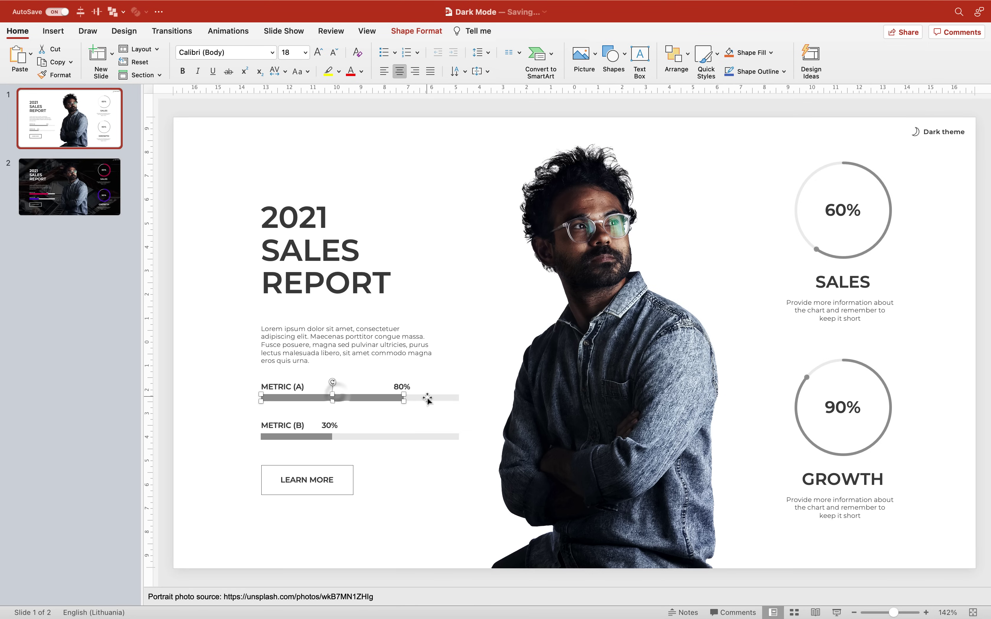
pyautogui.click(313, 469)
pyautogui.click(316, 479)
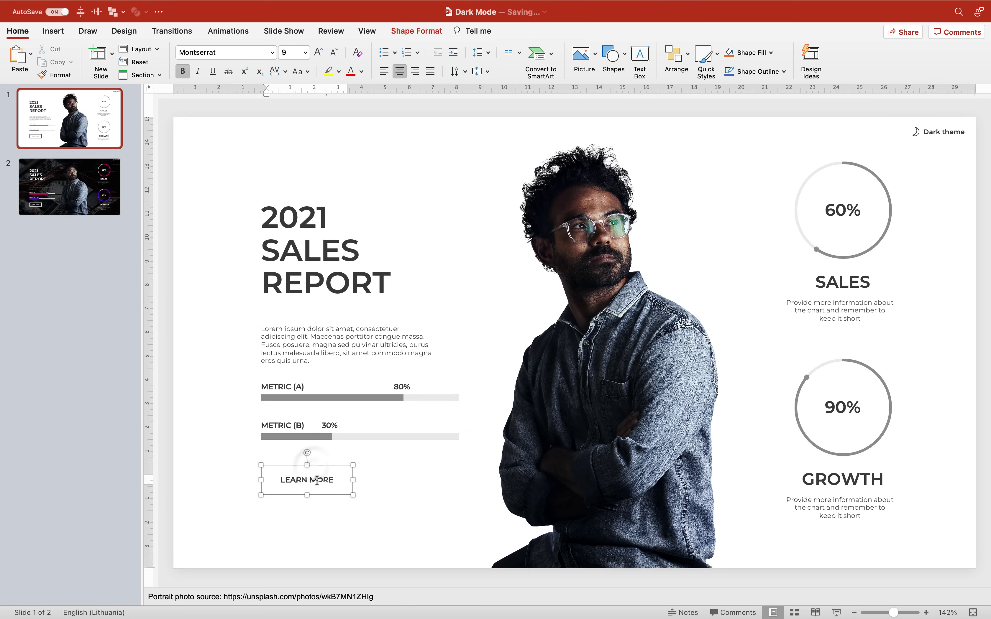
# - Test lengthening the 60% ring arc, undo it, and select the Dark theme label
pyautogui.click(809, 186)
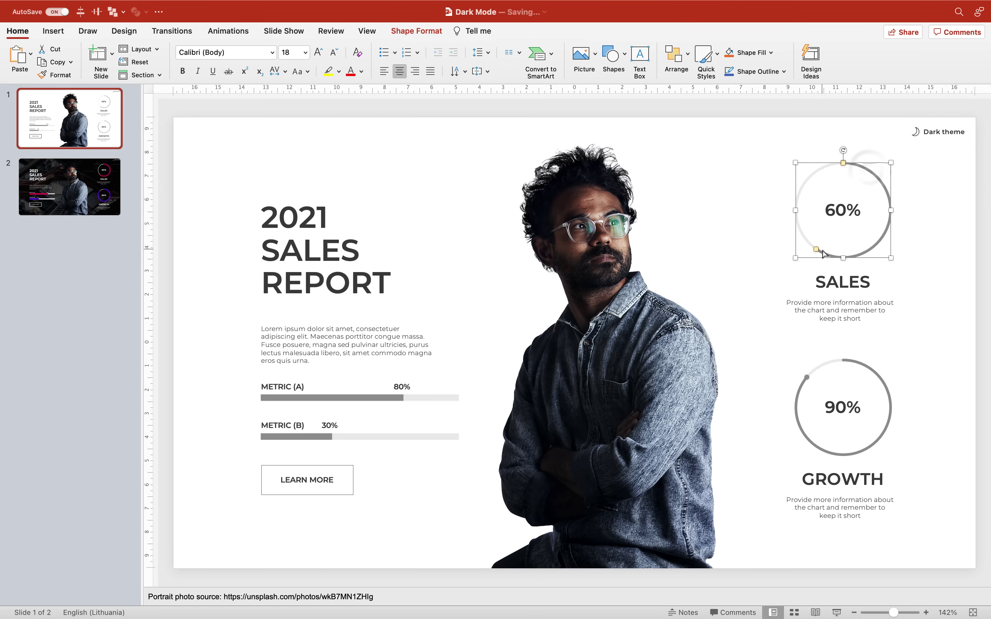
pyautogui.moveTo(815, 249); pyautogui.dragTo(814, 205)
pyautogui.press('super+z')
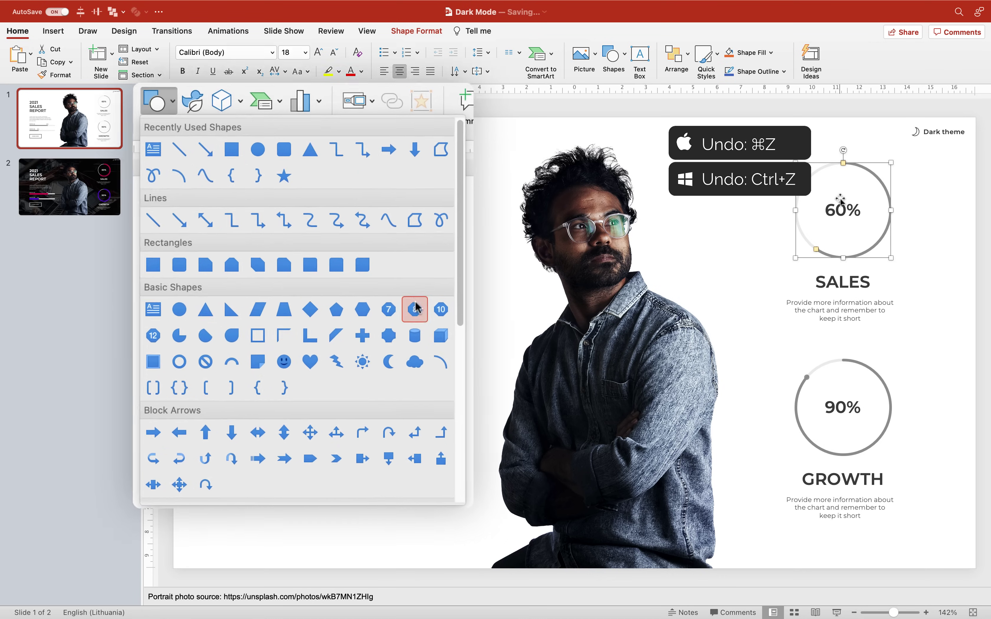
pyautogui.click(938, 132)
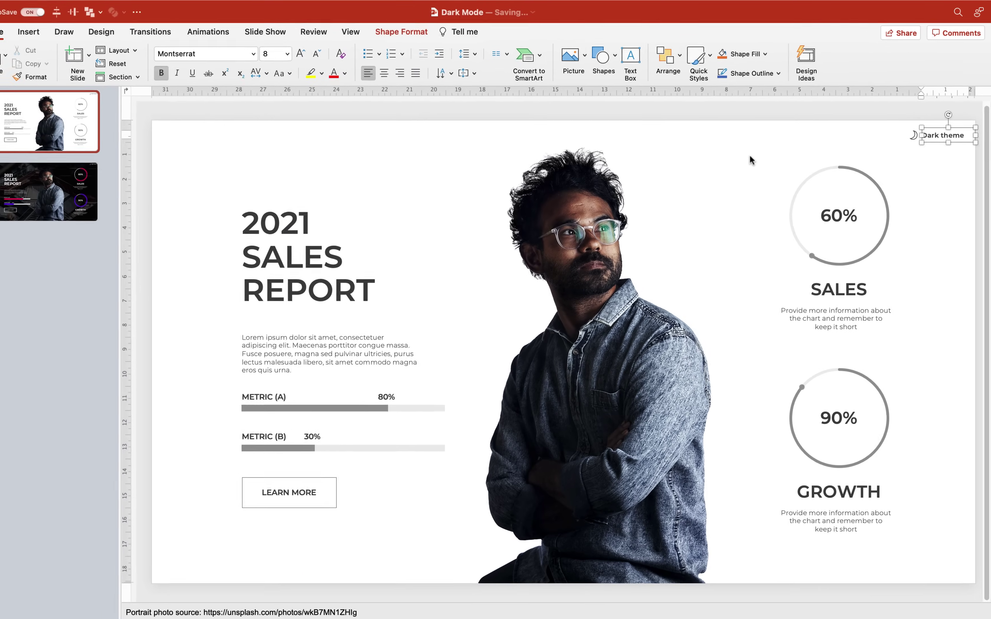
# - Show dark slide 2 and test-move its background photo, undoing to keep it full-slide
pyautogui.click(49, 192)
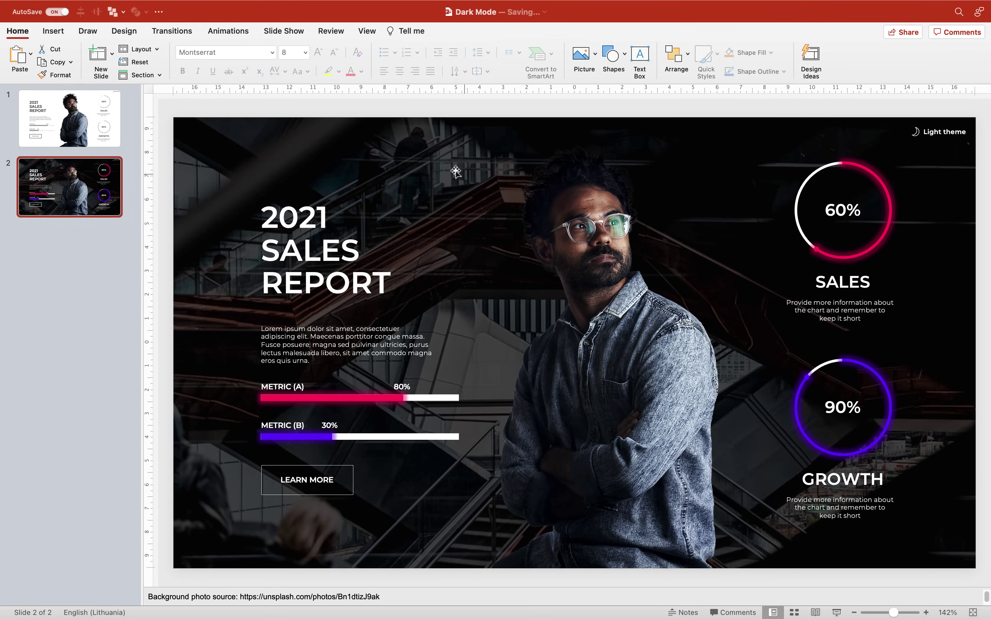
pyautogui.click(456, 172)
pyautogui.moveTo(407, 147); pyautogui.dragTo(465, 264)
pyautogui.press('cmd+z')
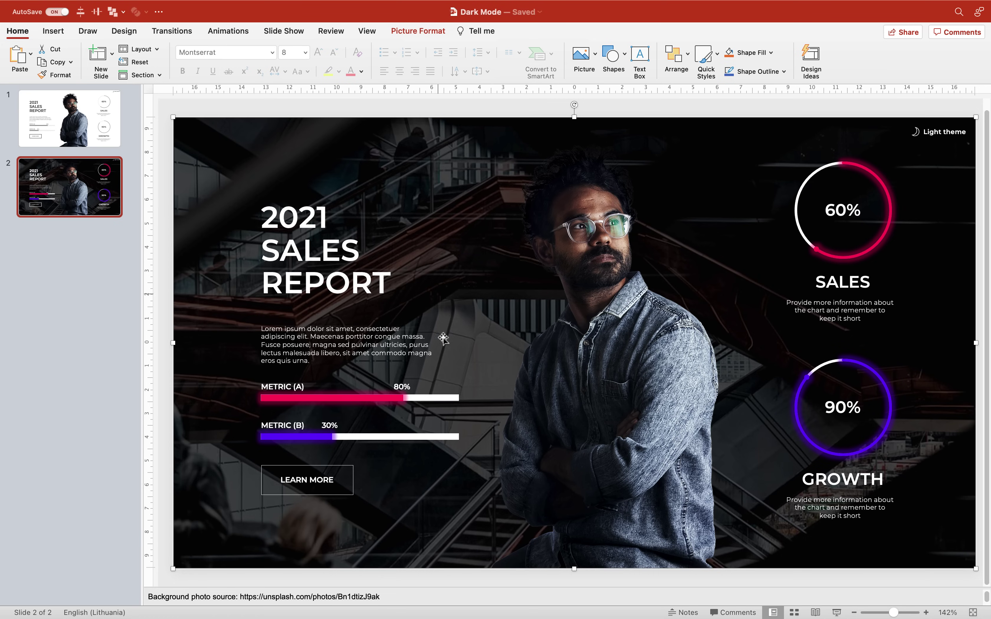
# - Paste the dark slide picture onto light slide 1, undoing an accidental move
pyautogui.click(90, 117)
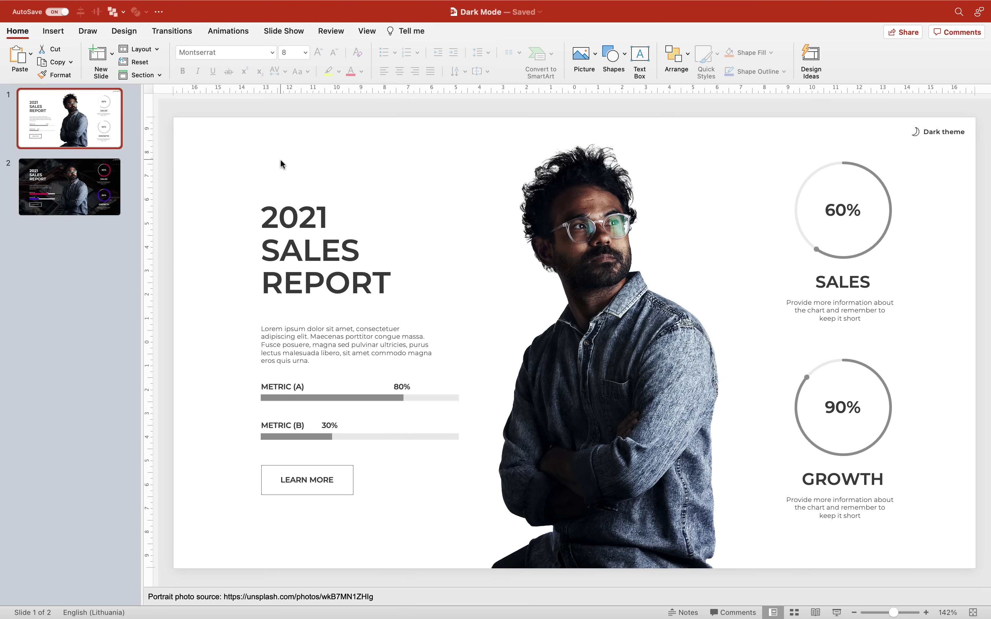
pyautogui.press('super+v')
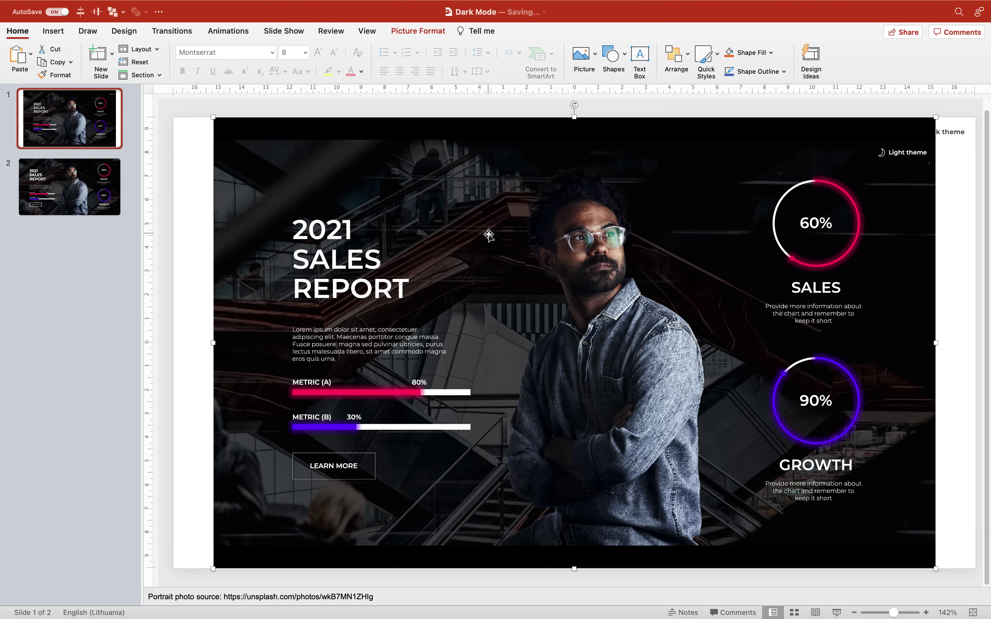
pyautogui.moveTo(488, 236); pyautogui.dragTo(569, 212)
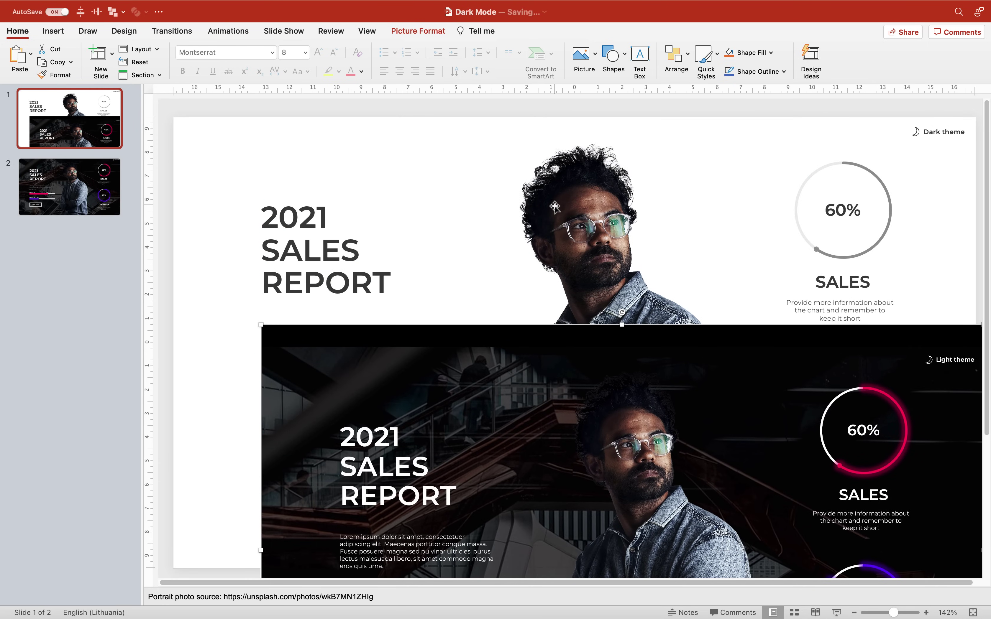
pyautogui.press('super+z')
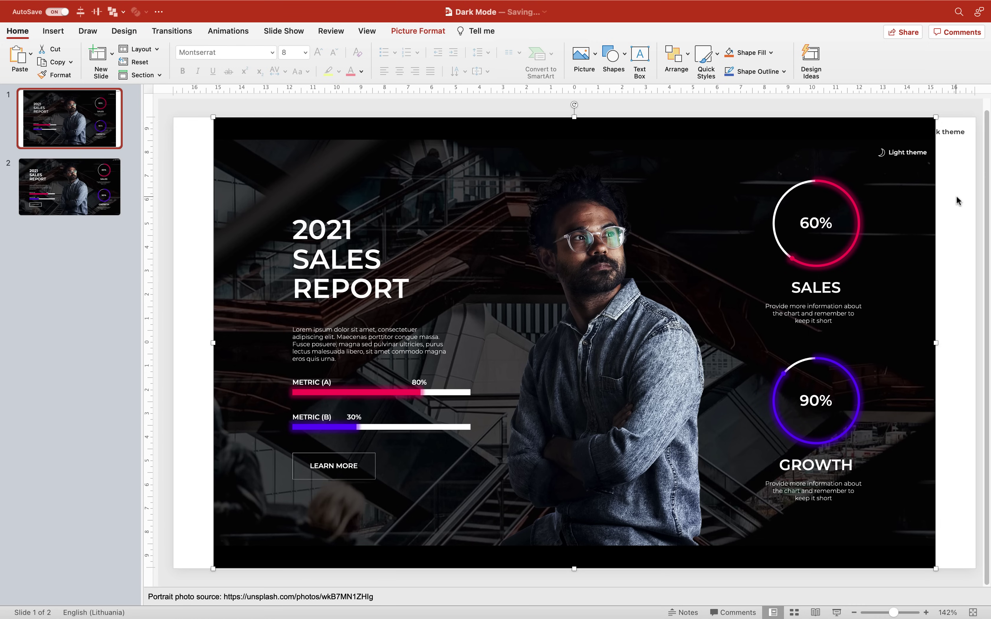
# - Enlarge the pasted picture from its centre to cover the whole slide at 33.86 × 21.16 cm
pyautogui.moveTo(935, 117); pyautogui.dragTo(974, 104)
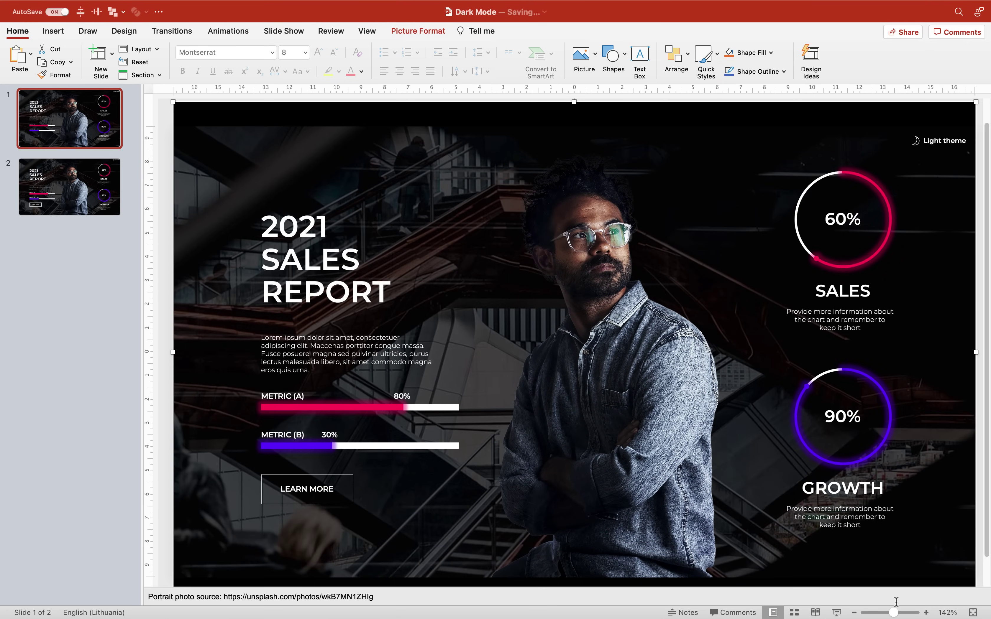
pyautogui.moveTo(895, 612); pyautogui.dragTo(888, 613)
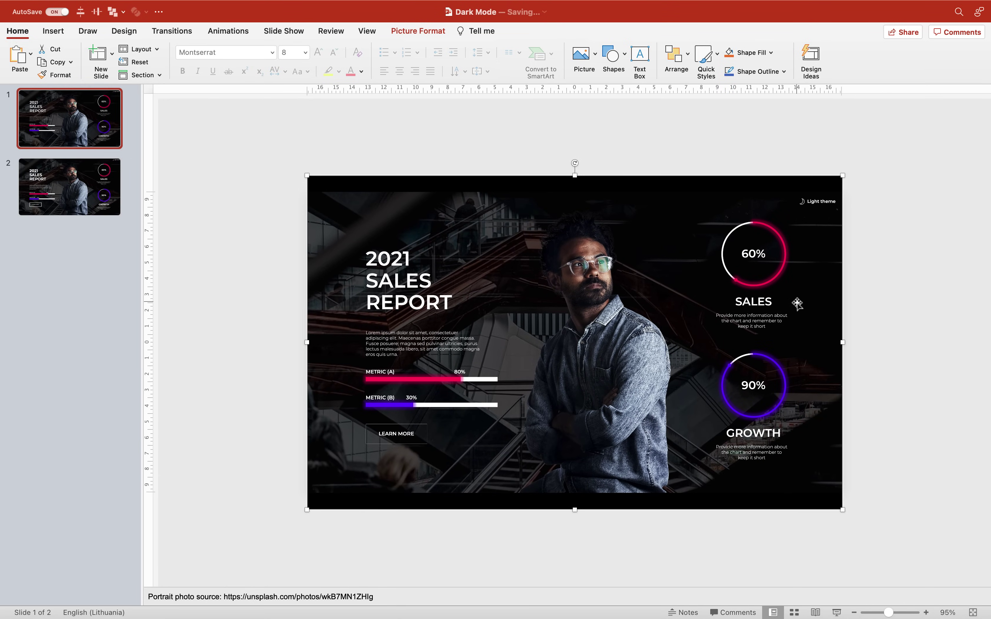
pyautogui.press('super+z')
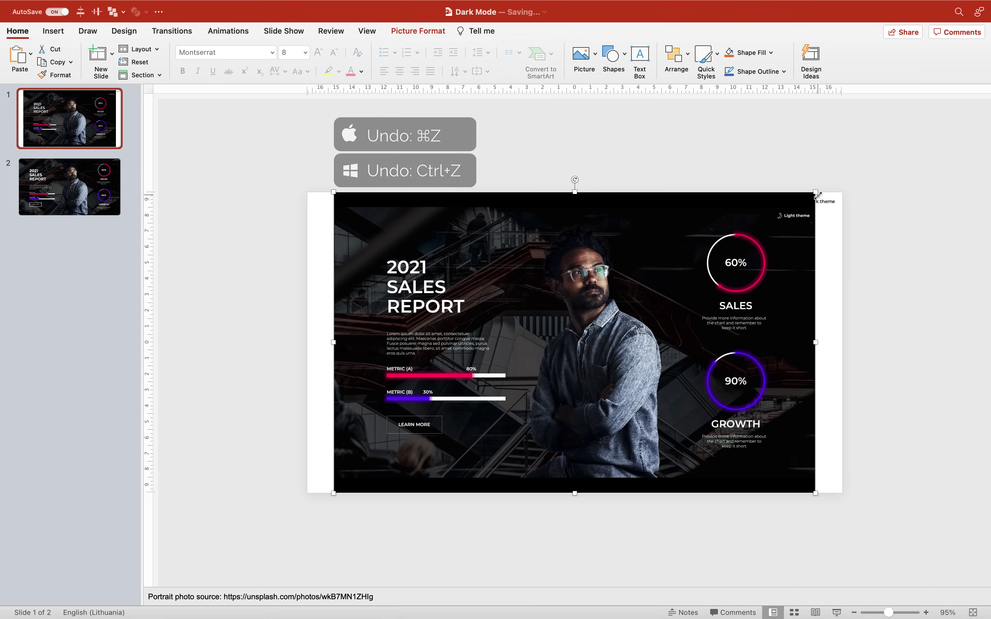
pyautogui.moveTo(815, 193); pyautogui.dragTo(839, 181)
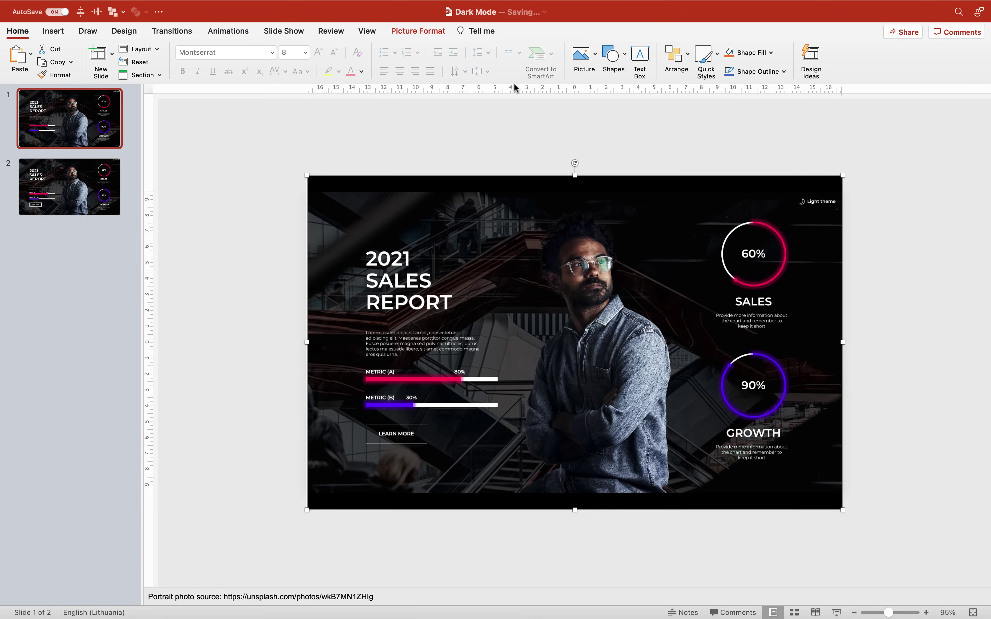
pyautogui.click(419, 32)
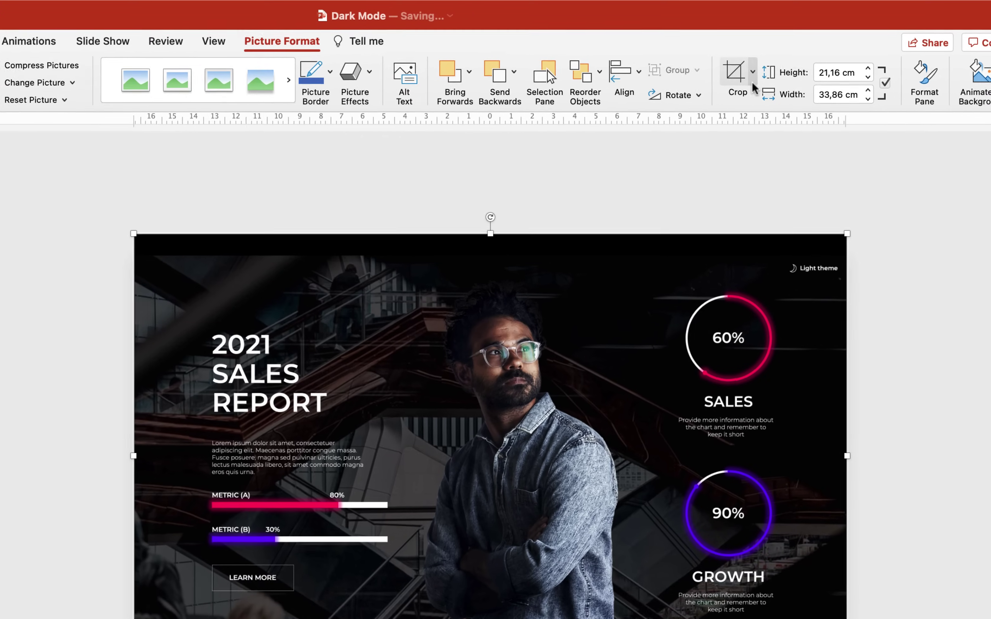
pyautogui.click(771, 54)
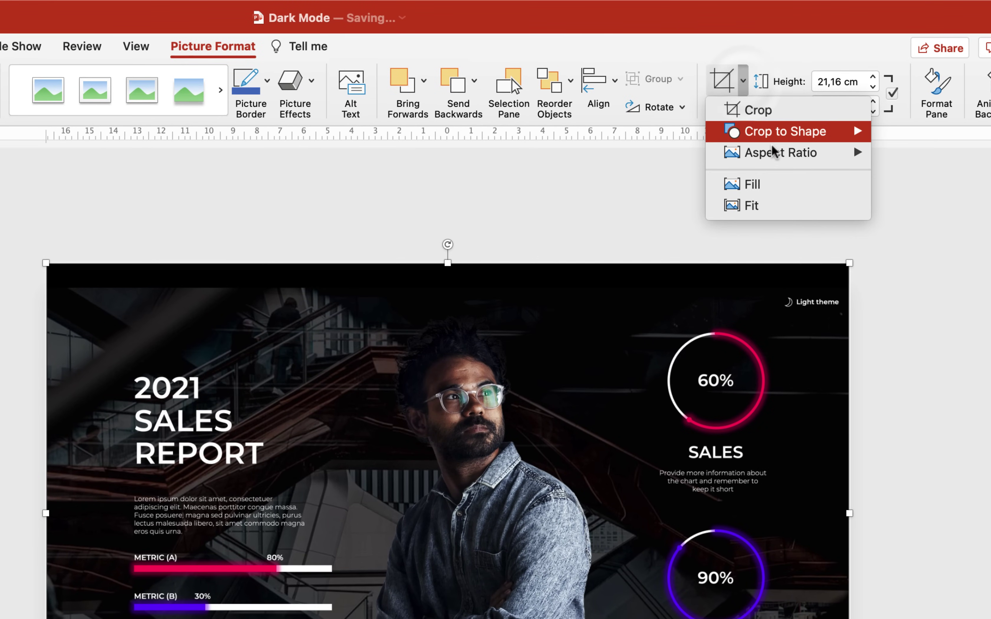
# - Crop the dark picture to a 1:1 aspect ratio, then to an Oval shape
pyautogui.moveTo(773, 151)
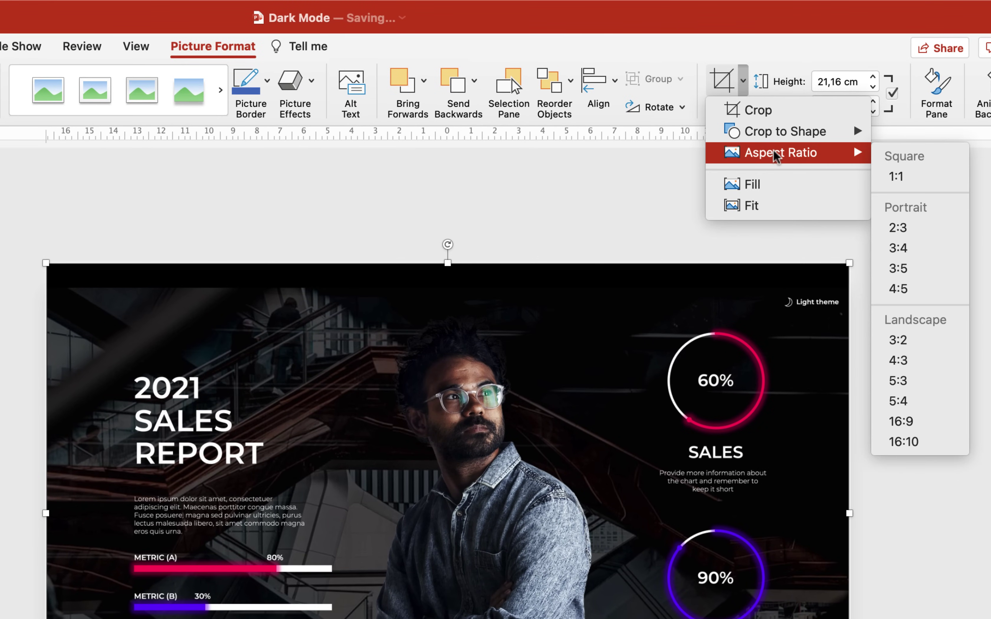
pyautogui.click(903, 175)
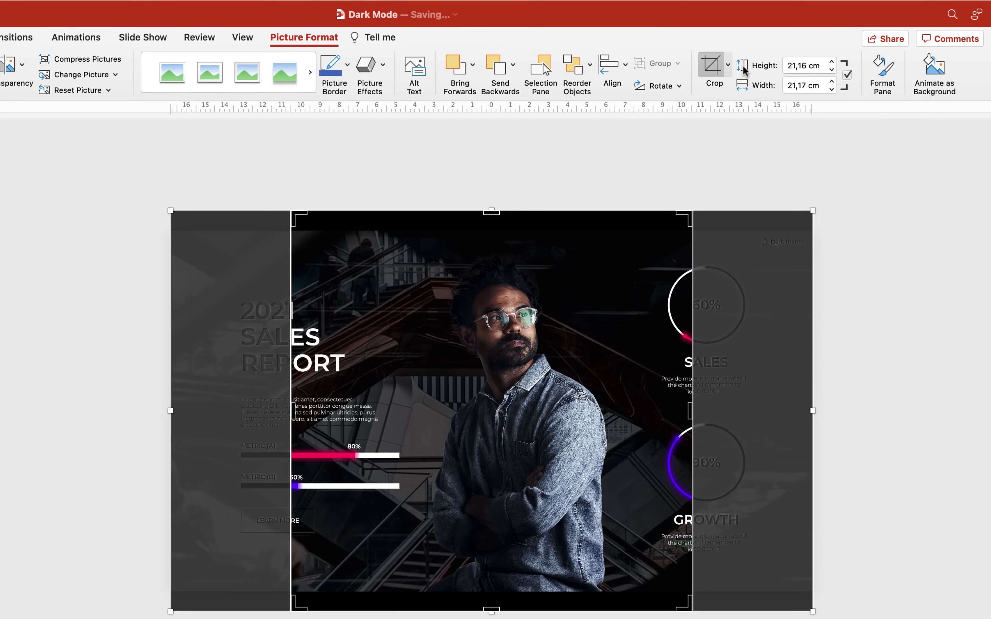
pyautogui.click(728, 65)
pyautogui.moveTo(734, 114)
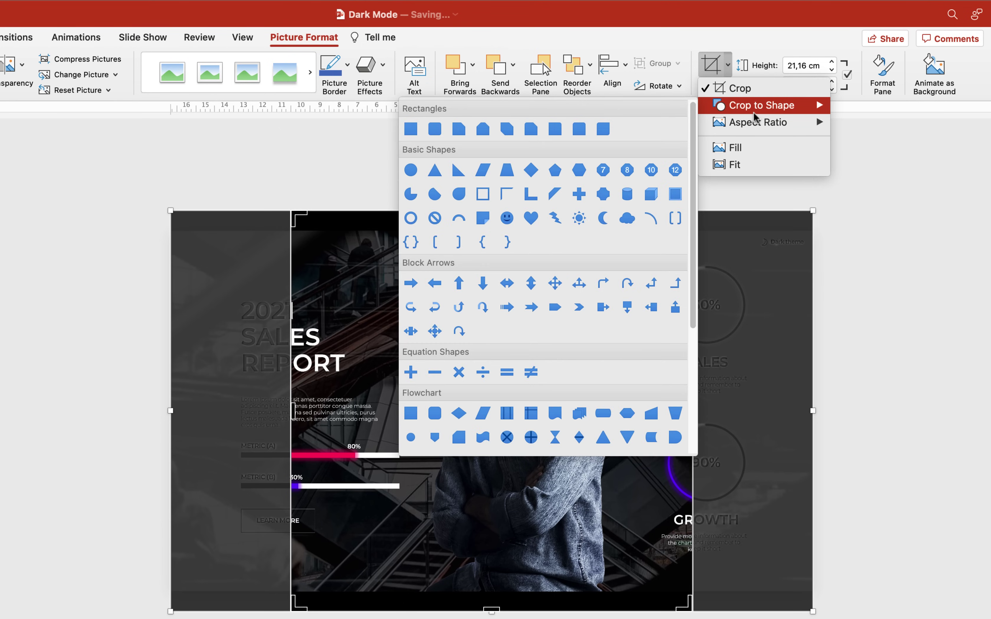
pyautogui.click(410, 170)
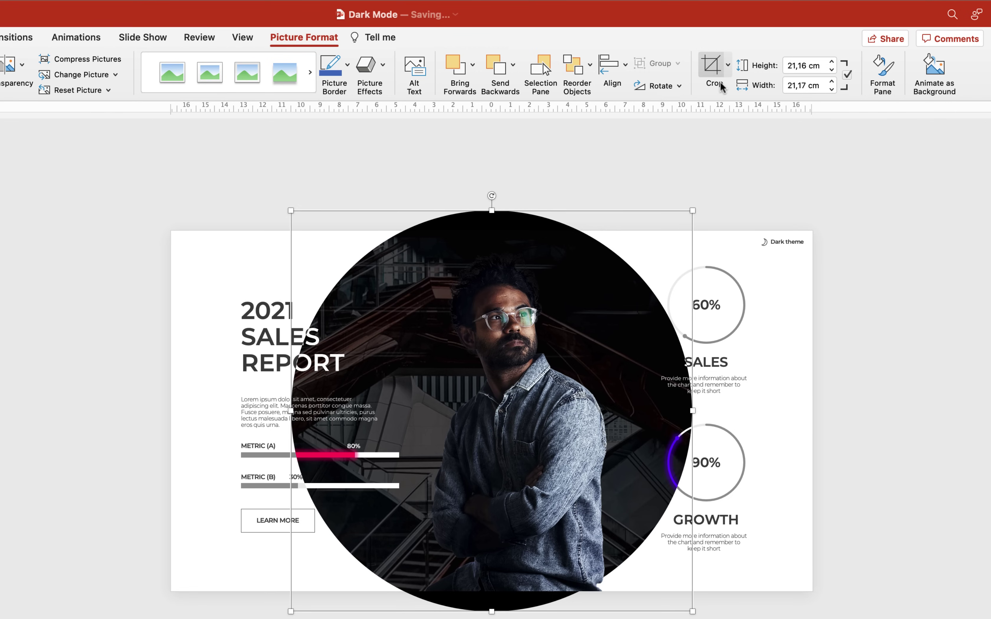
# - Shift the circle crop up-right past the slide's top-right corner and finish cropping
pyautogui.click(712, 71)
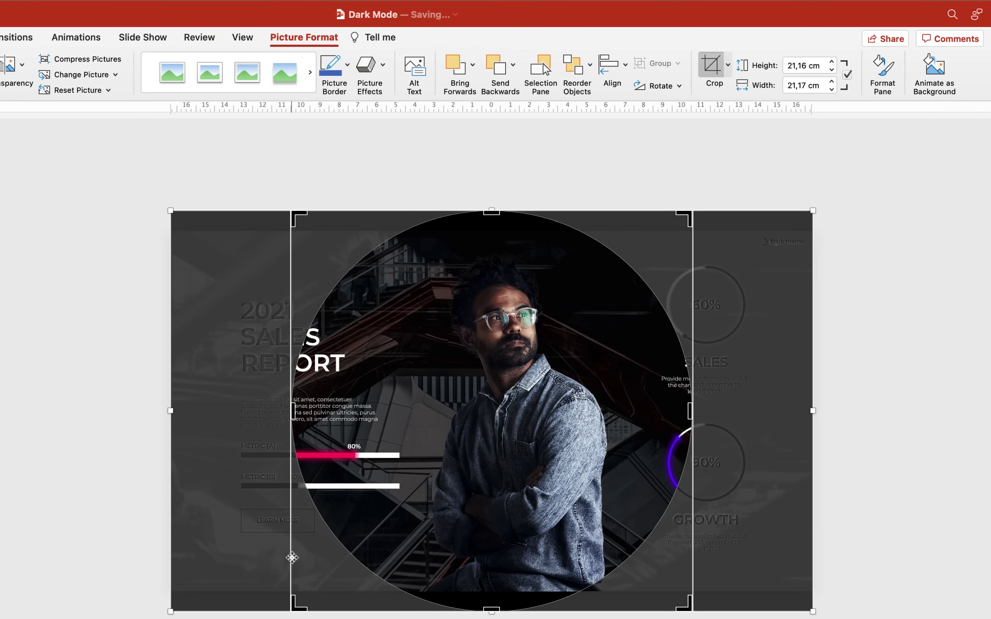
pyautogui.moveTo(290, 585); pyautogui.dragTo(816, 207)
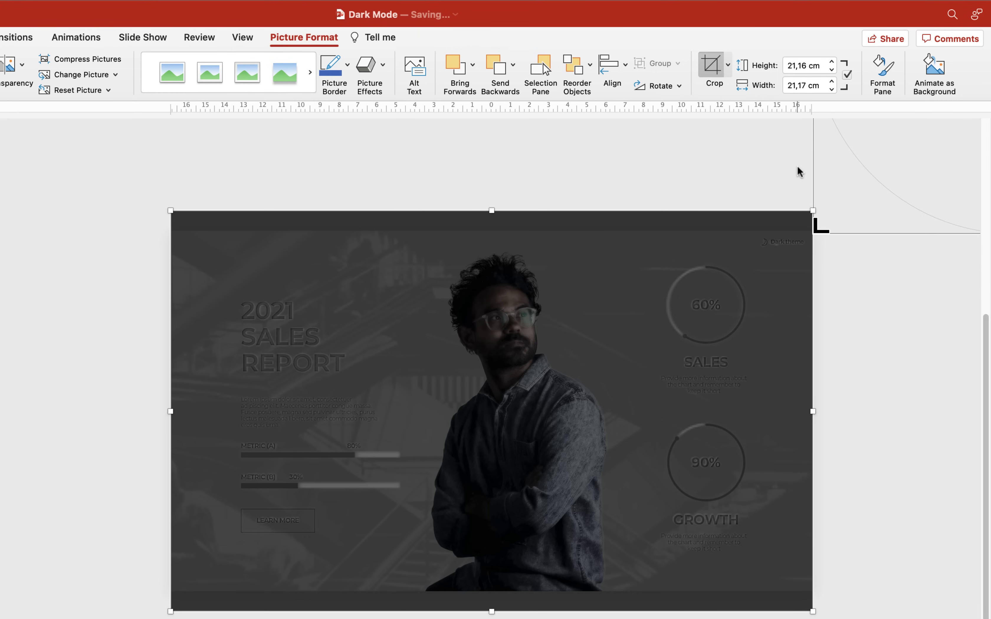
pyautogui.click(712, 66)
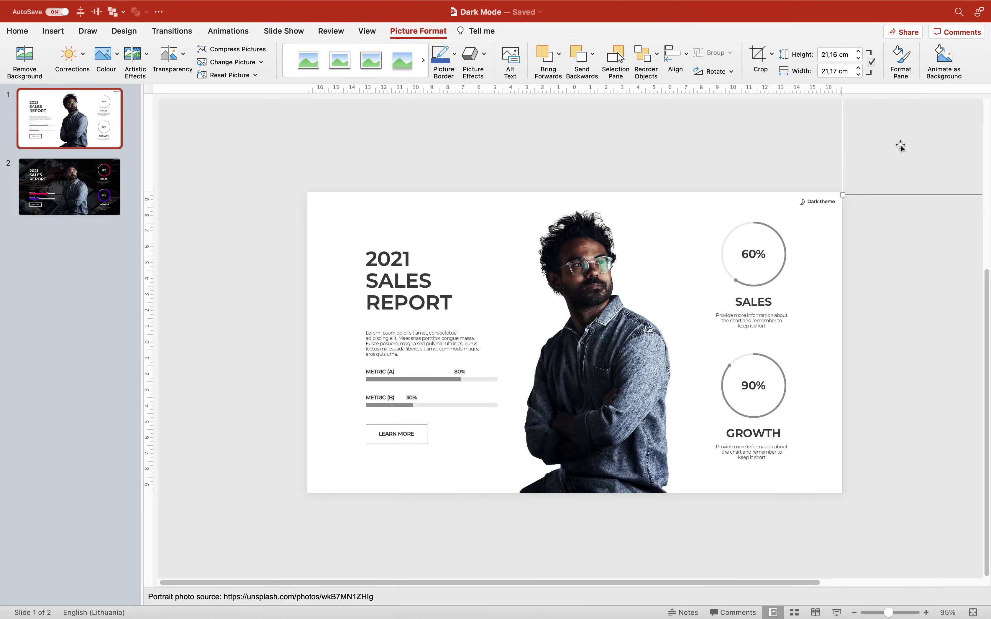
# - Duplicate slide 1 so the light slide also appears as slide 2
pyautogui.click(92, 117)
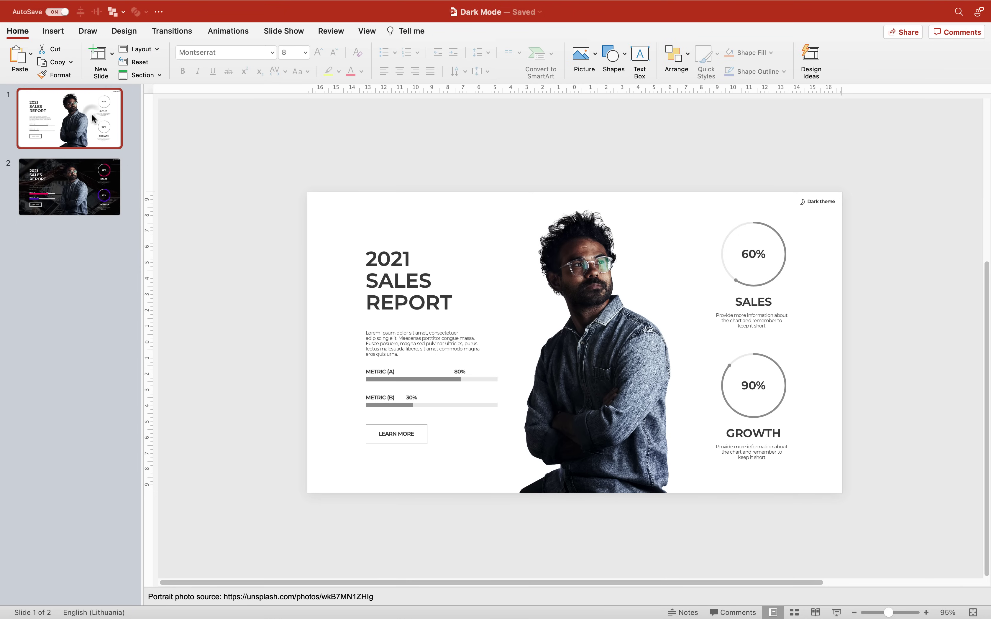
pyautogui.rightClick(92, 117)
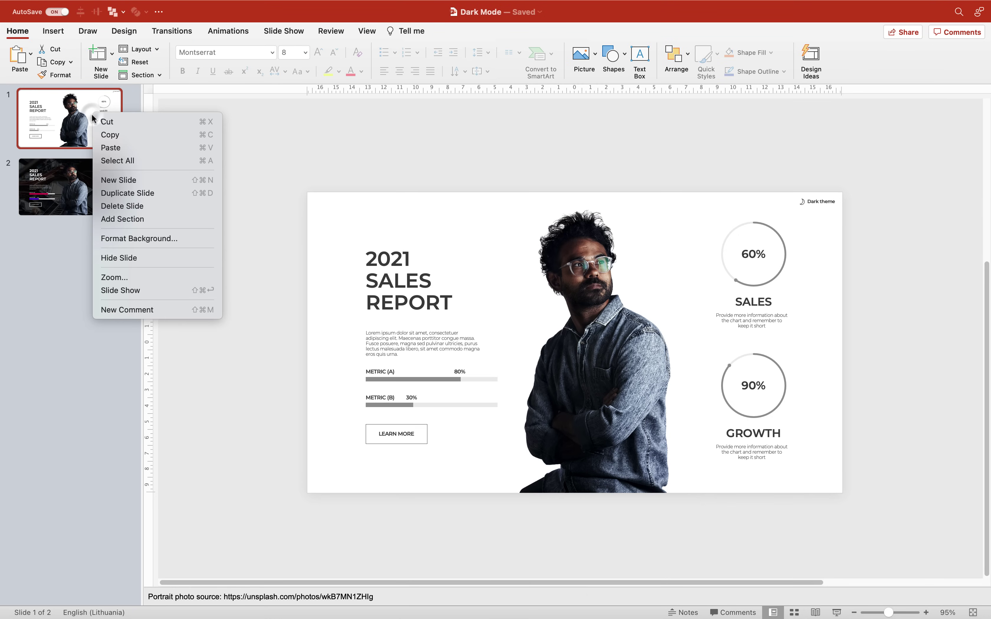
pyautogui.click(110, 194)
# - Check all three slides, then zoom out on slide 2 and select the circular picture
pyautogui.click(83, 259)
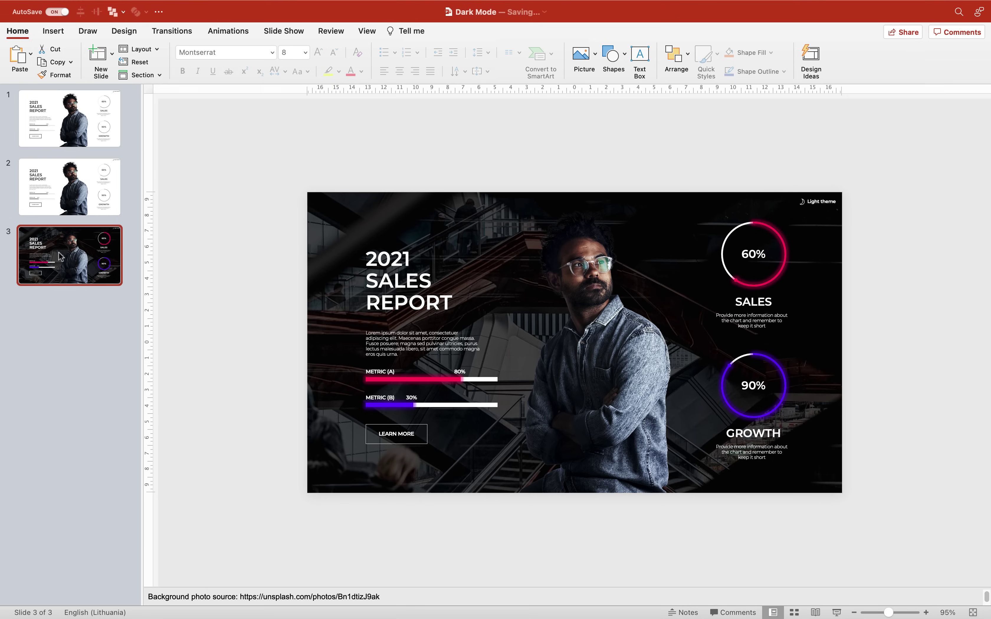
pyautogui.click(81, 195)
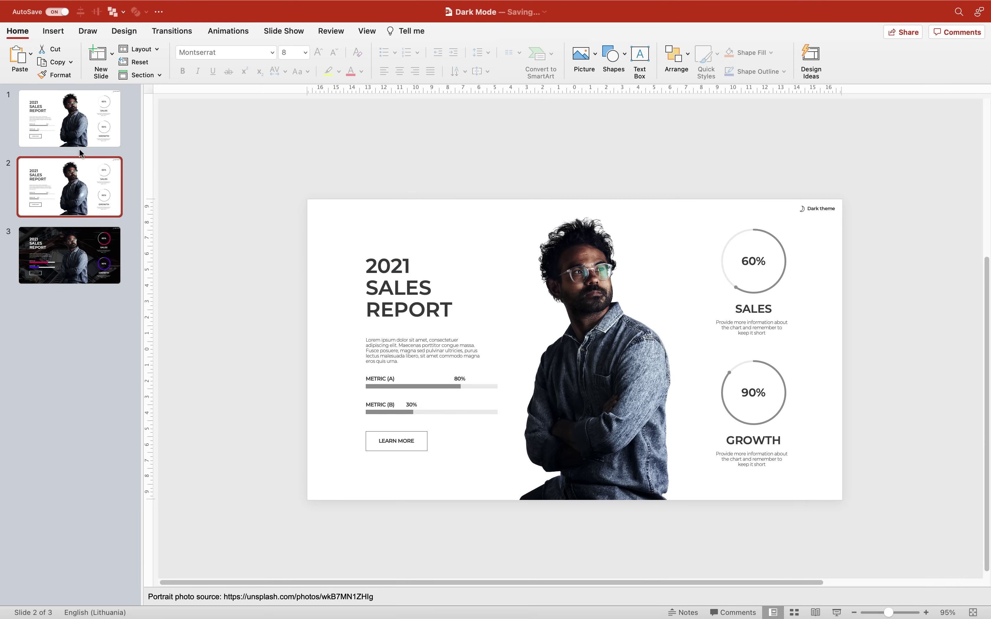
pyautogui.click(81, 141)
pyautogui.click(84, 176)
pyautogui.click(890, 172)
pyautogui.moveTo(887, 612); pyautogui.dragTo(875, 610)
pyautogui.click(793, 232)
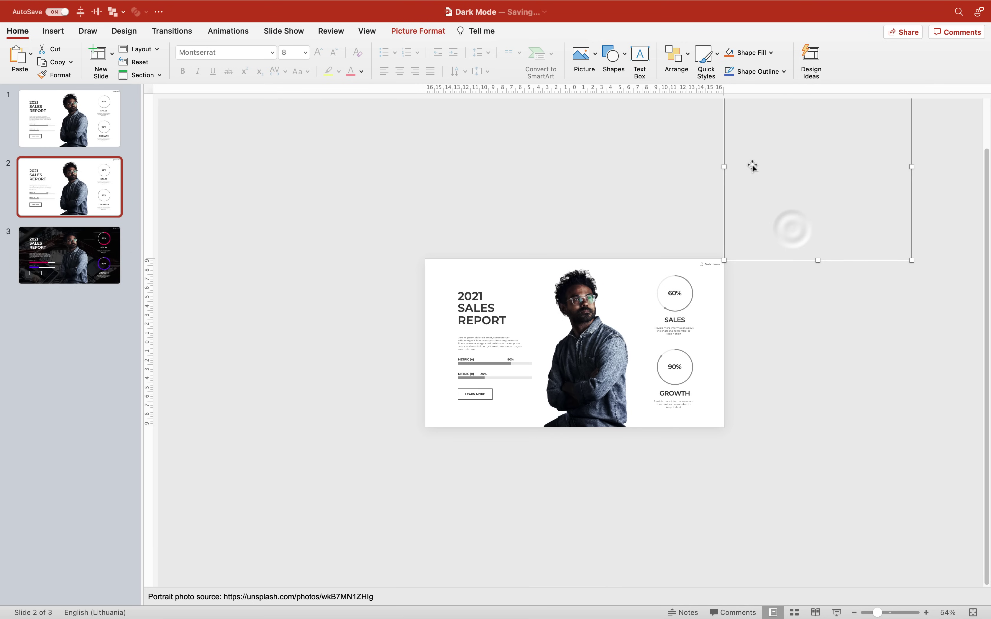
# - Enlarge slide 2's circular crop to 60.57 × 60.57 cm so the dark design fills the slide
pyautogui.click(416, 33)
pyautogui.click(760, 55)
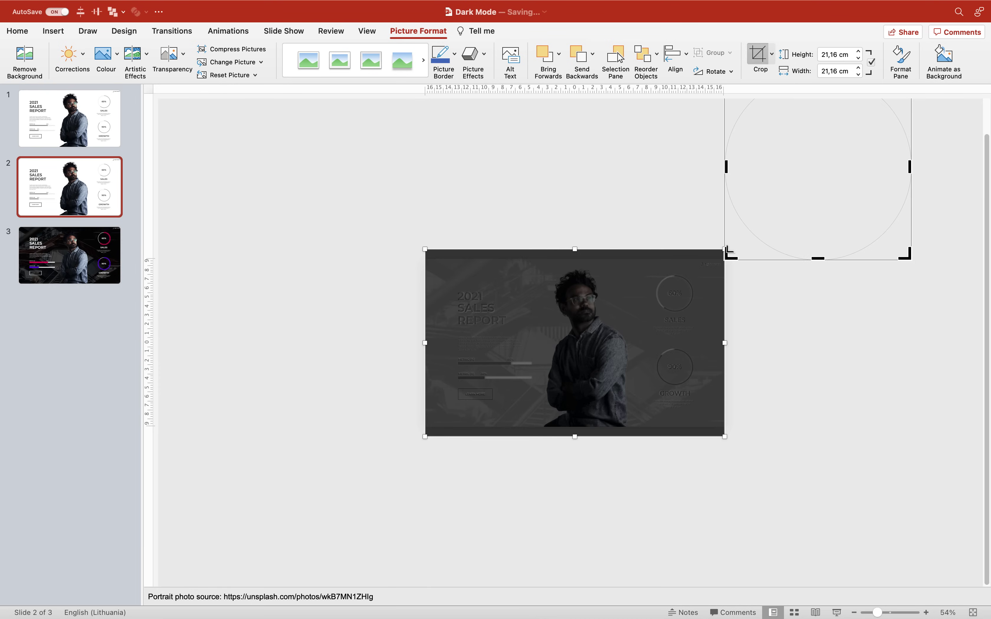
pyautogui.moveTo(724, 257); pyautogui.dragTo(378, 436)
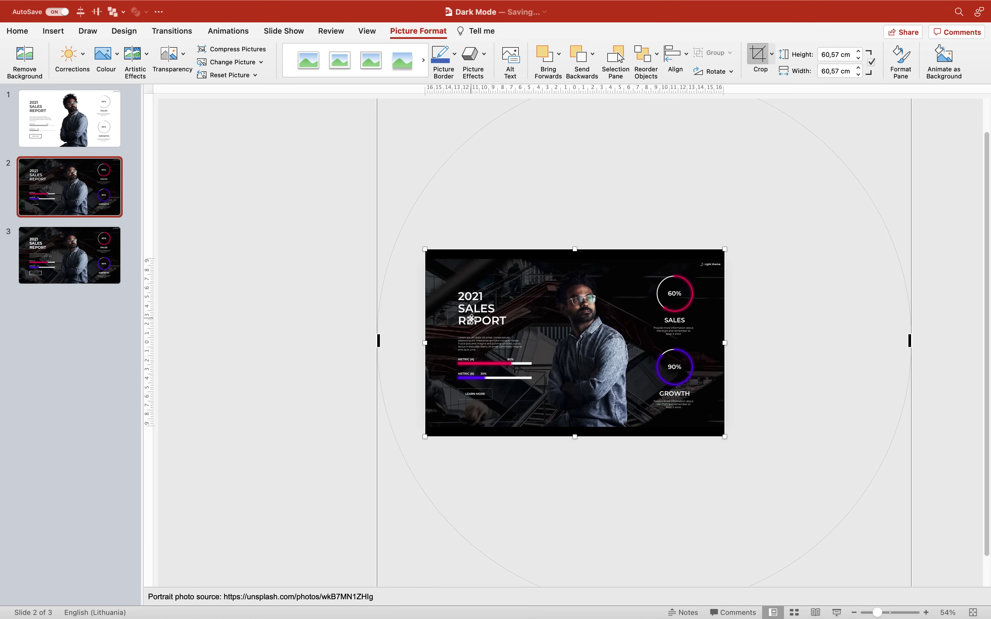
pyautogui.click(60, 115)
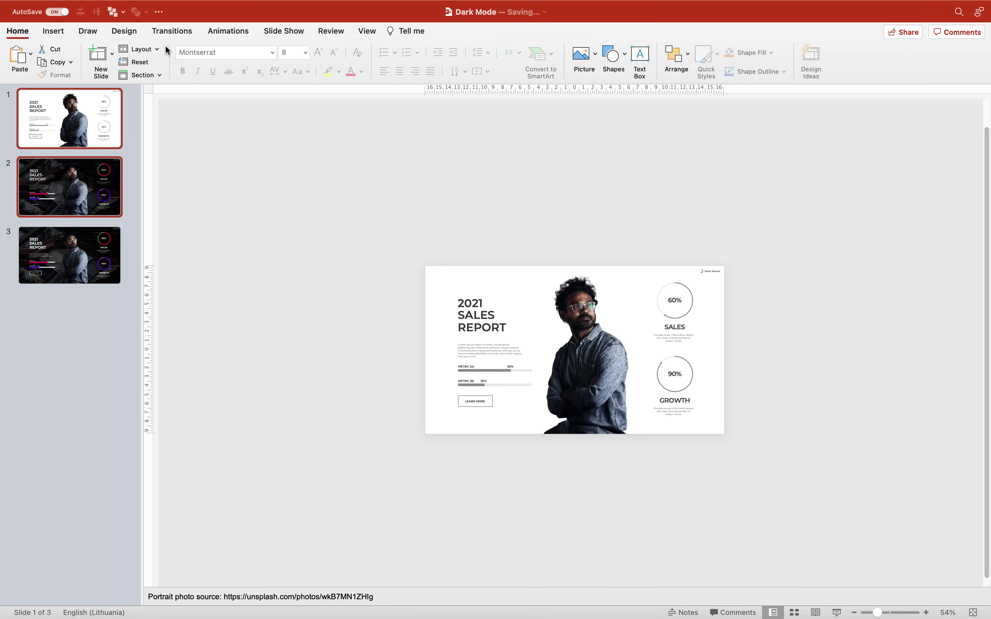
# - Apply the Morph transition, fit the slide to the window, and preview the slide show
pyautogui.click(180, 31)
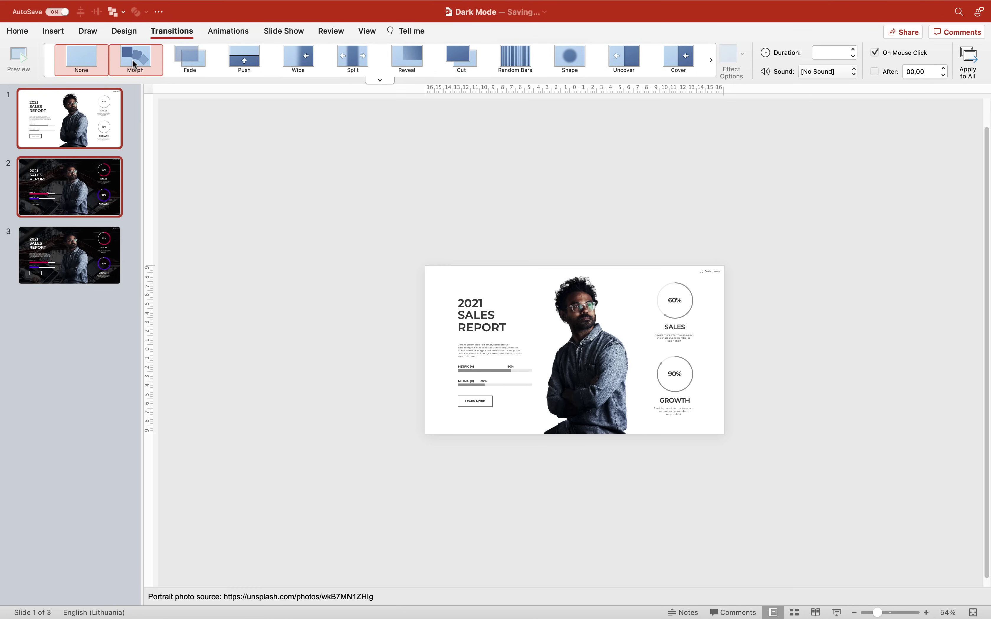
pyautogui.click(134, 59)
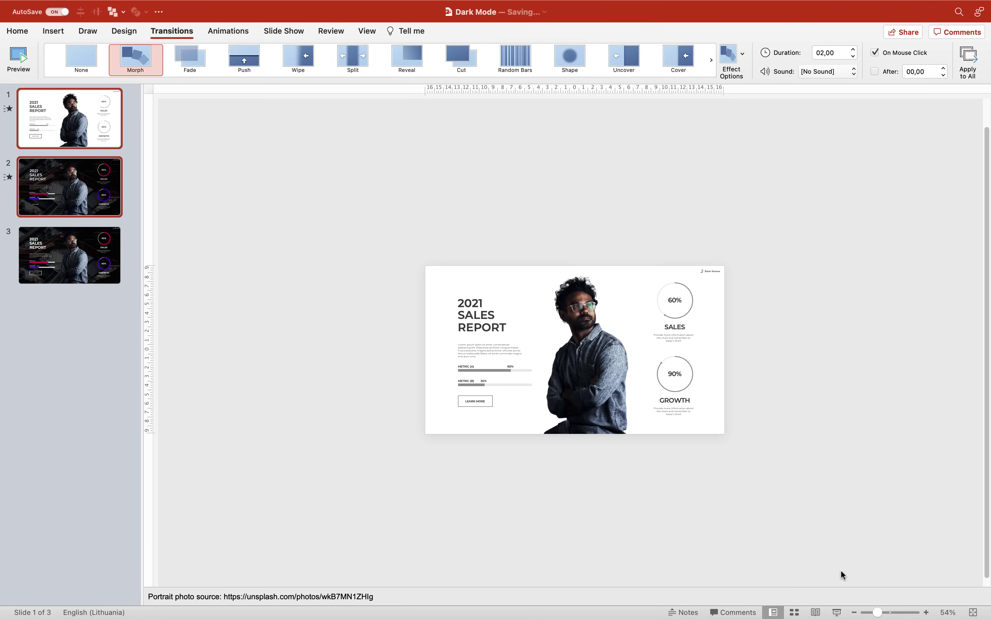
pyautogui.click(977, 614)
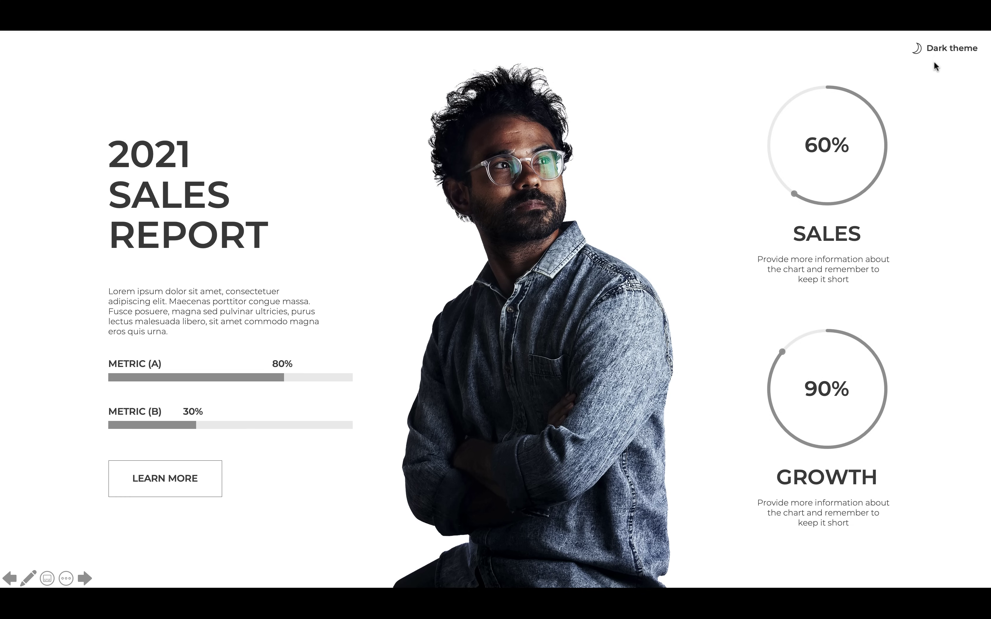
pyautogui.press('Escape')
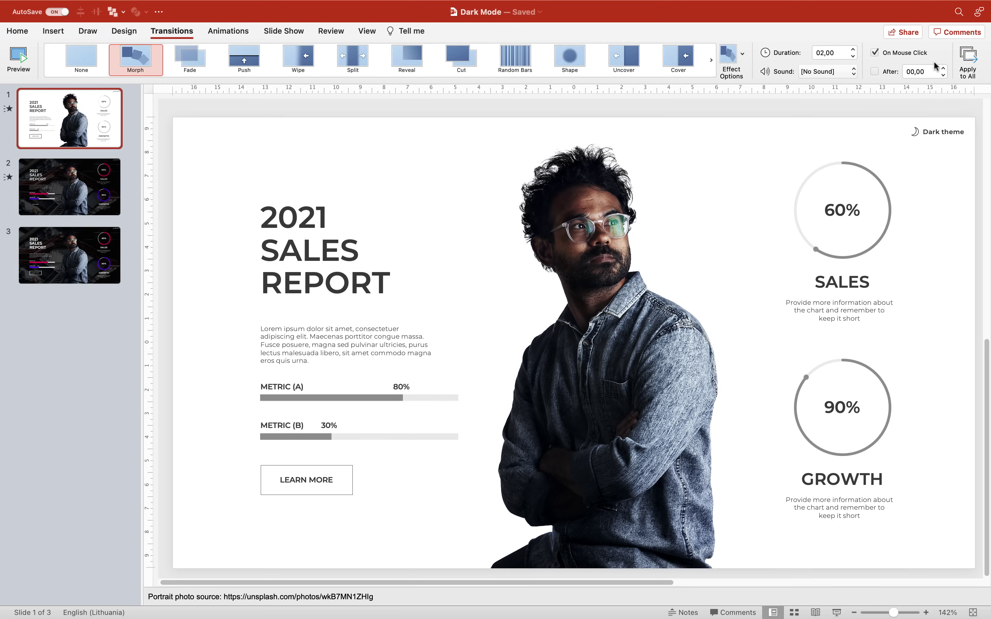
# - Add a Next Slide click action to slide 1's Dark theme label, then view slide 2
pyautogui.click(944, 132)
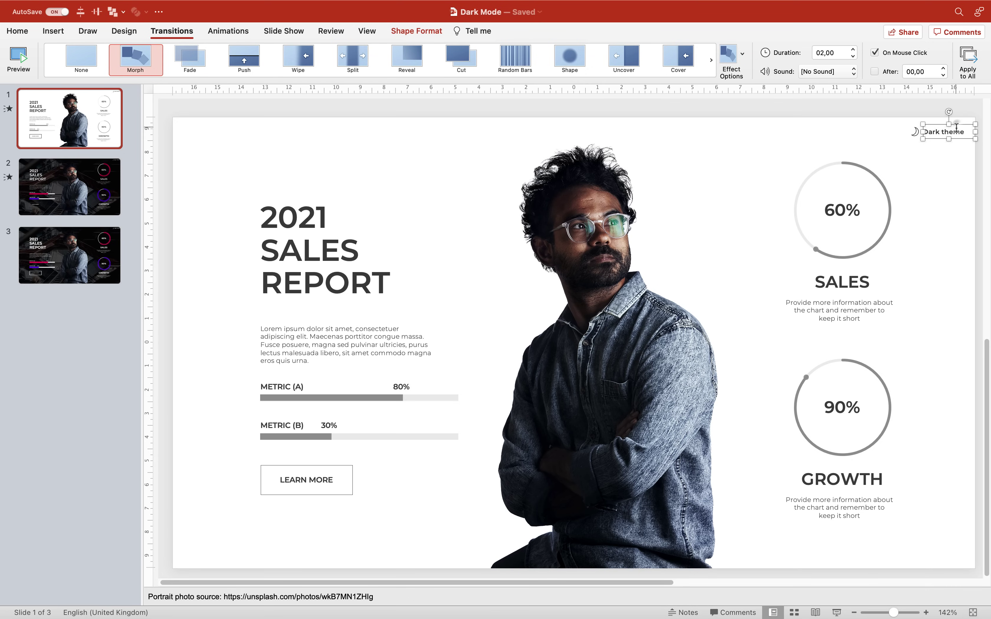
pyautogui.click(53, 31)
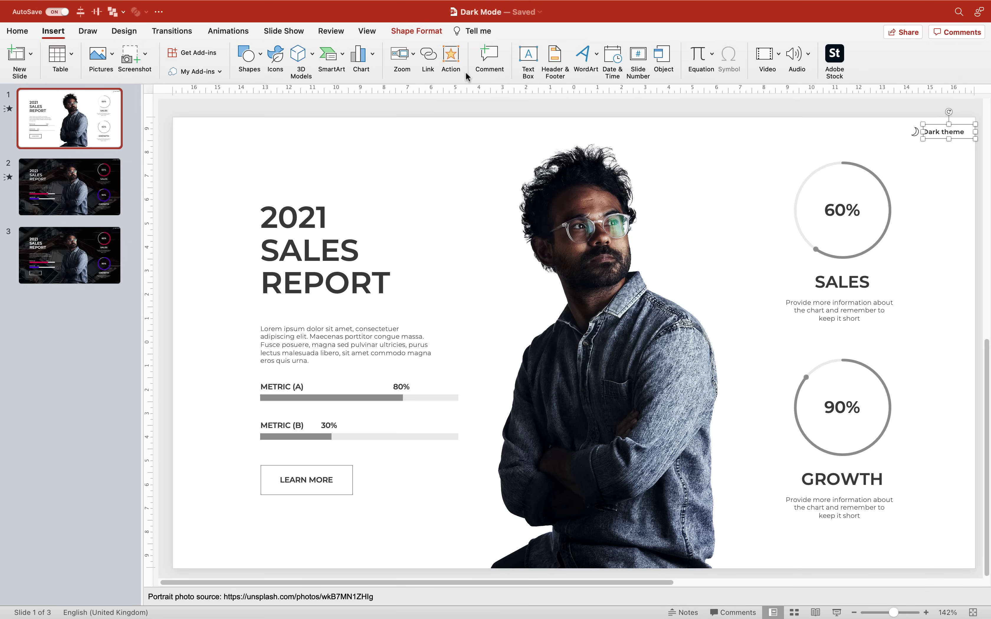
pyautogui.click(450, 57)
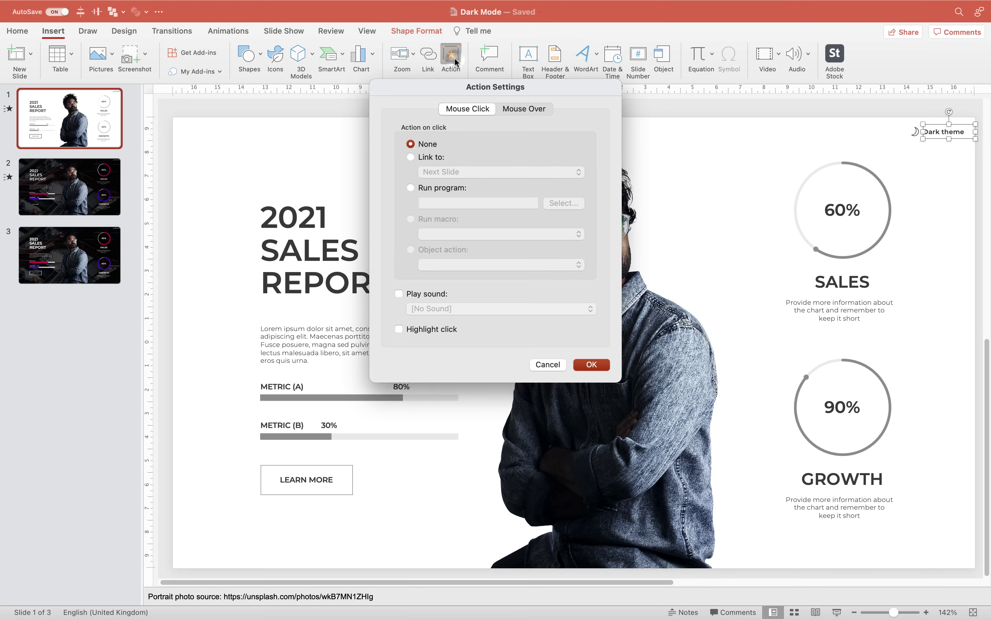
pyautogui.click(421, 158)
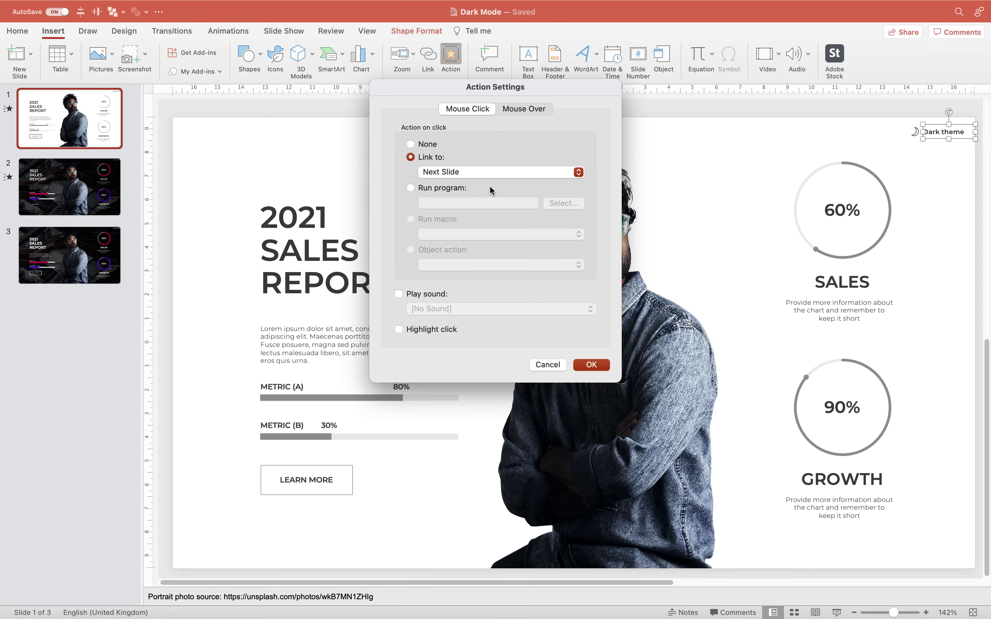
pyautogui.click(592, 365)
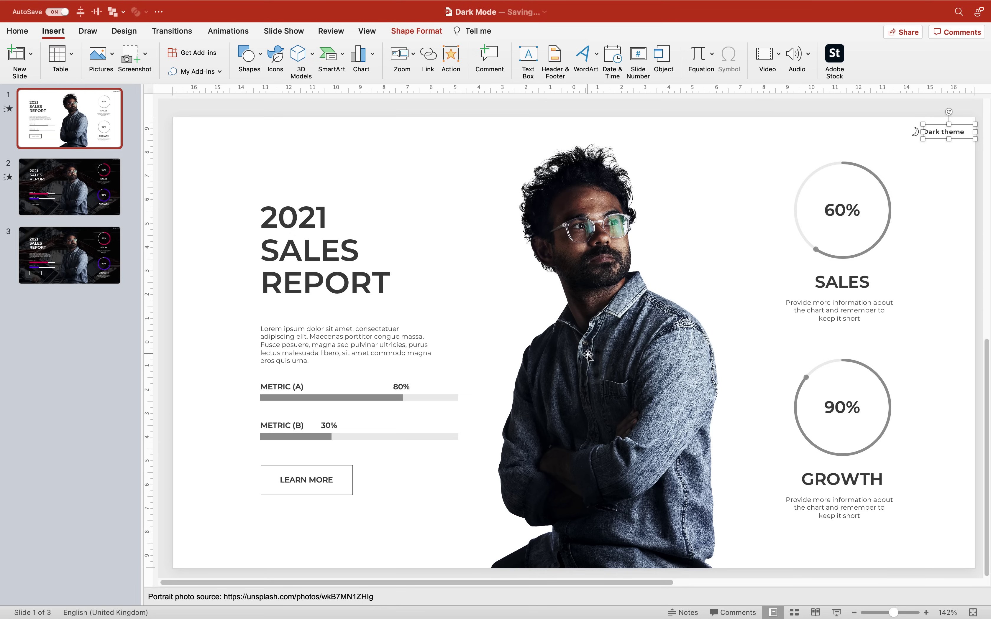
pyautogui.click(88, 184)
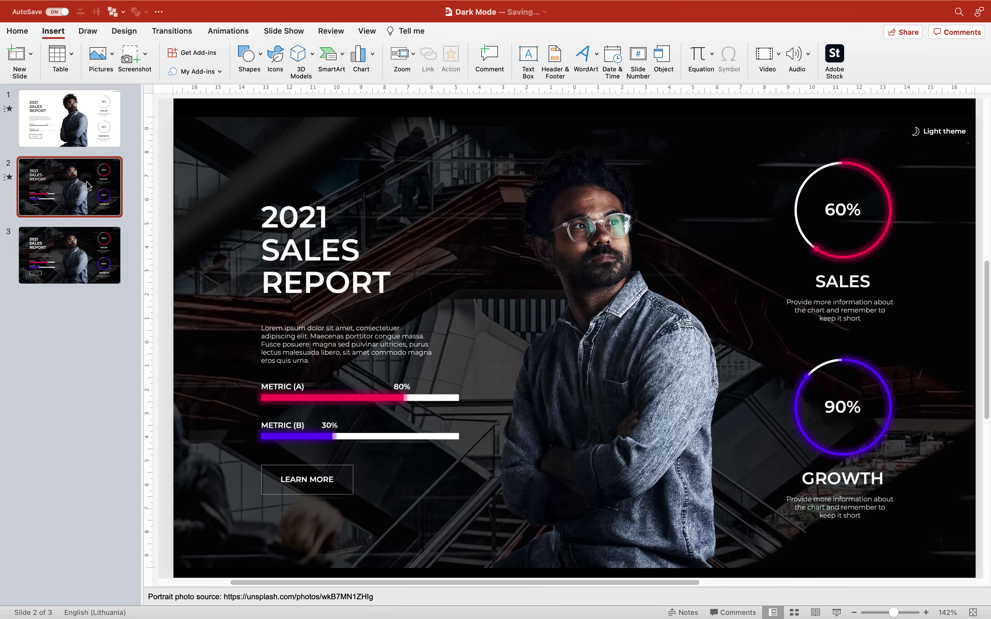
# - Give slide 2's enlarged dark picture an Action Settings hyperlink to Previous Slide
pyautogui.click(490, 219)
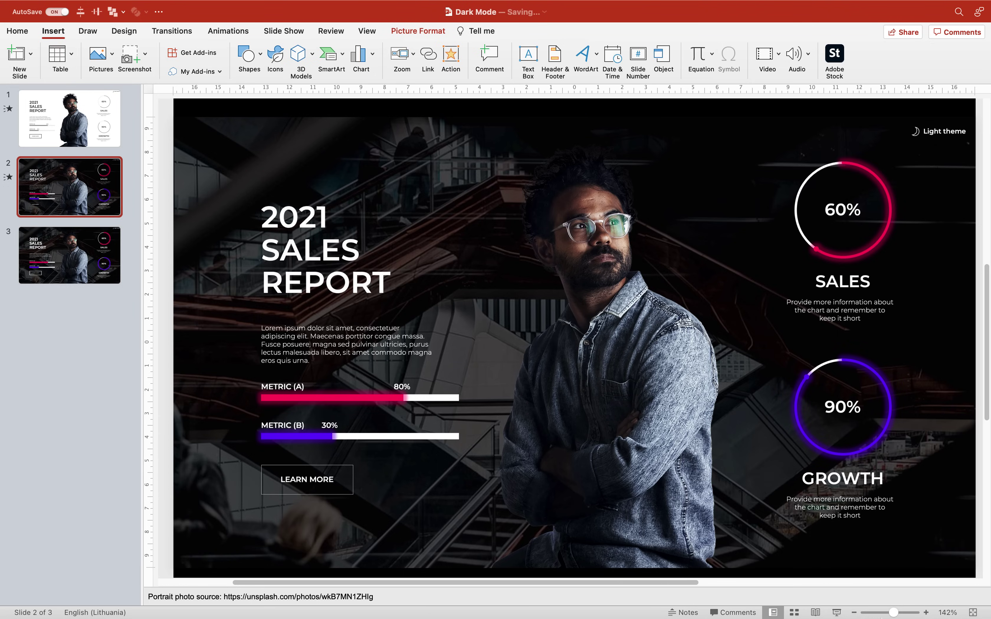
pyautogui.moveTo(894, 613); pyautogui.dragTo(870, 613)
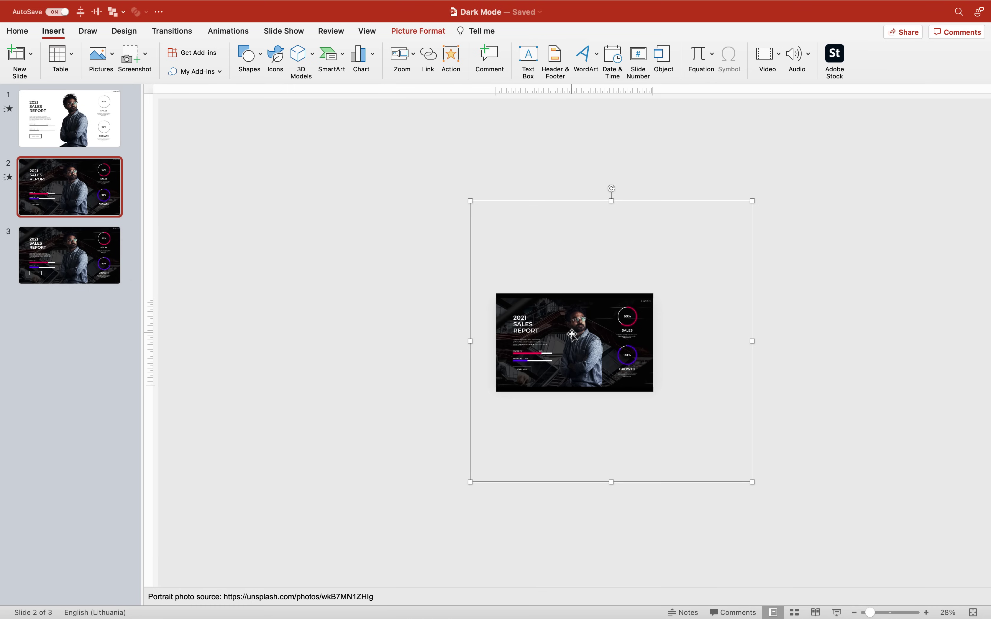
pyautogui.click(451, 57)
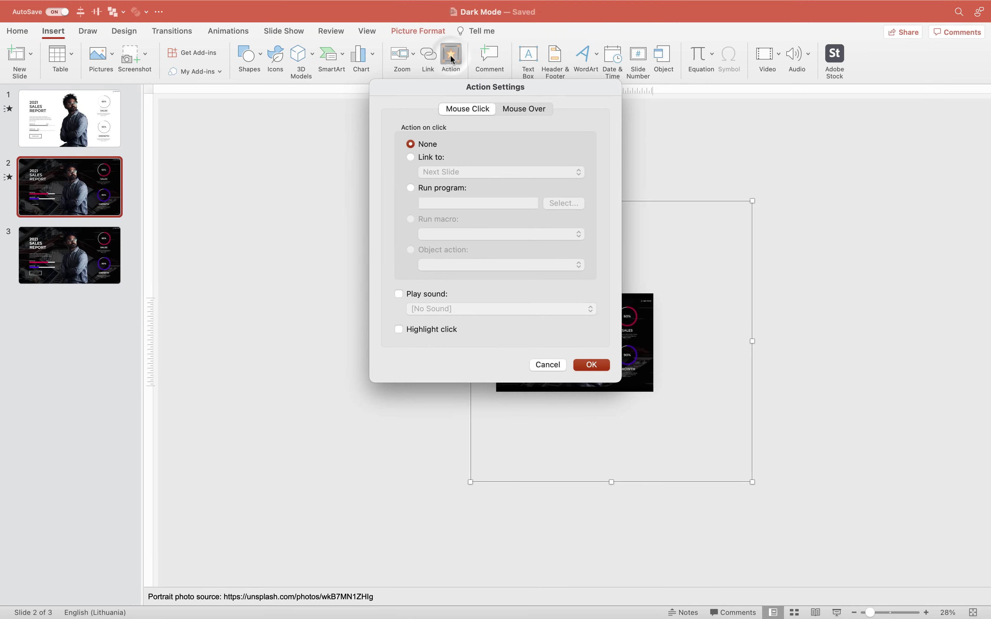
pyautogui.click(426, 156)
pyautogui.click(471, 169)
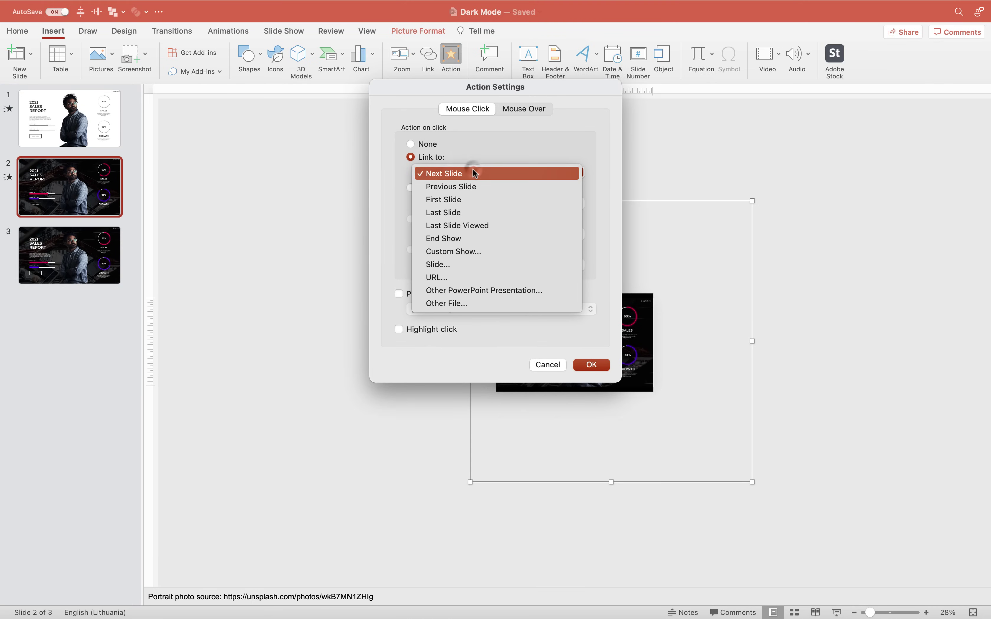
pyautogui.click(464, 185)
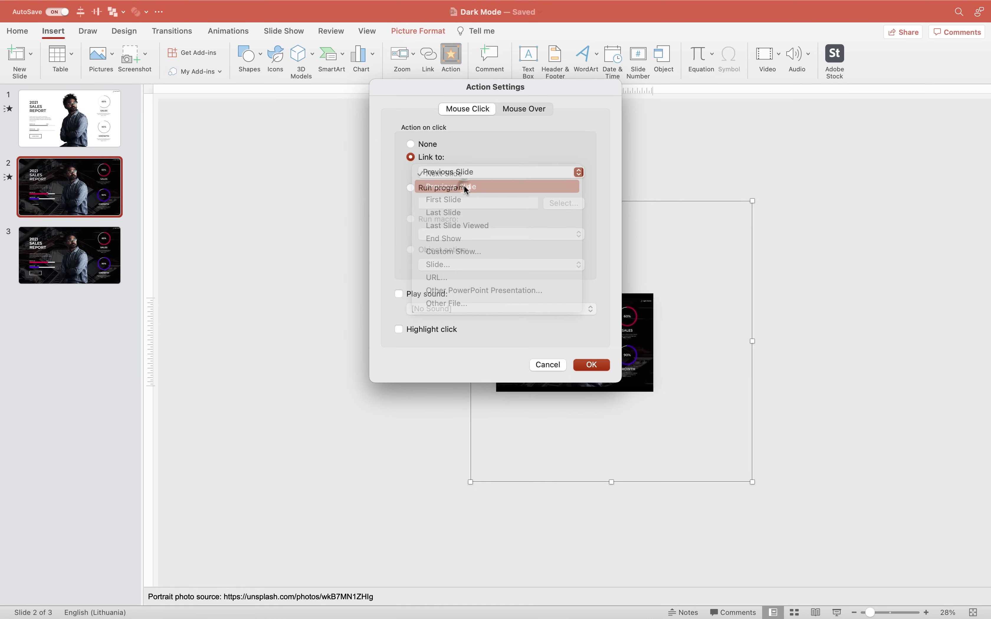
pyautogui.click(591, 364)
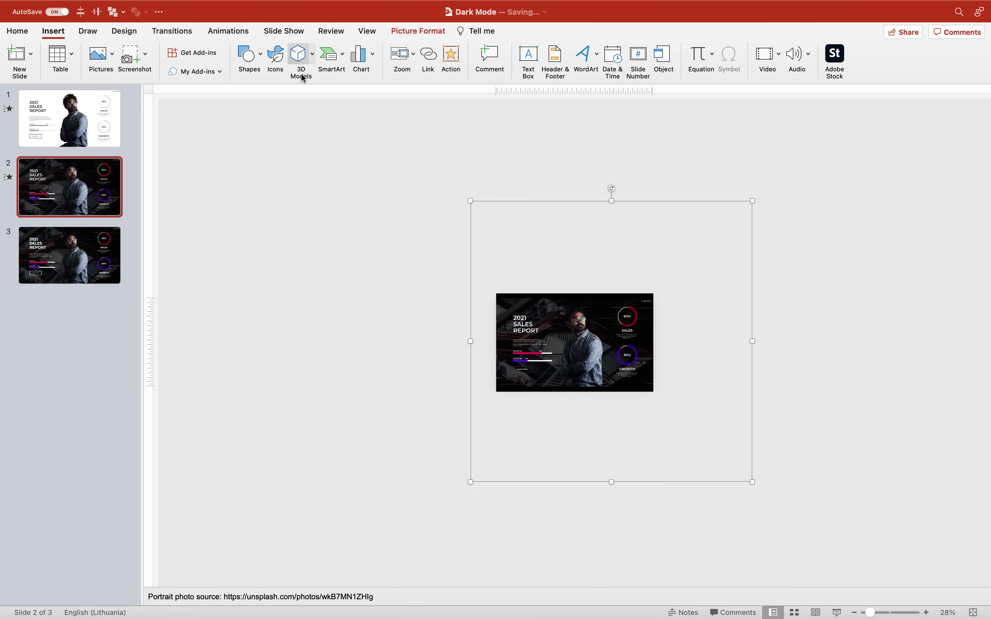
pyautogui.click(285, 34)
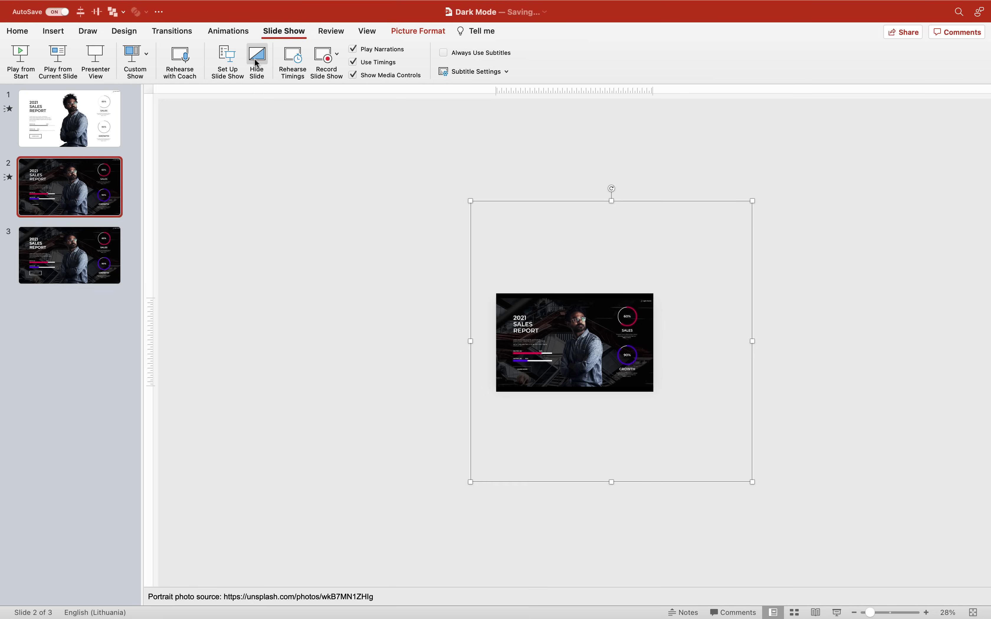
# - In Set Up Slide Show, change the show type to Browsed at a kiosk (full screen)
pyautogui.click(226, 60)
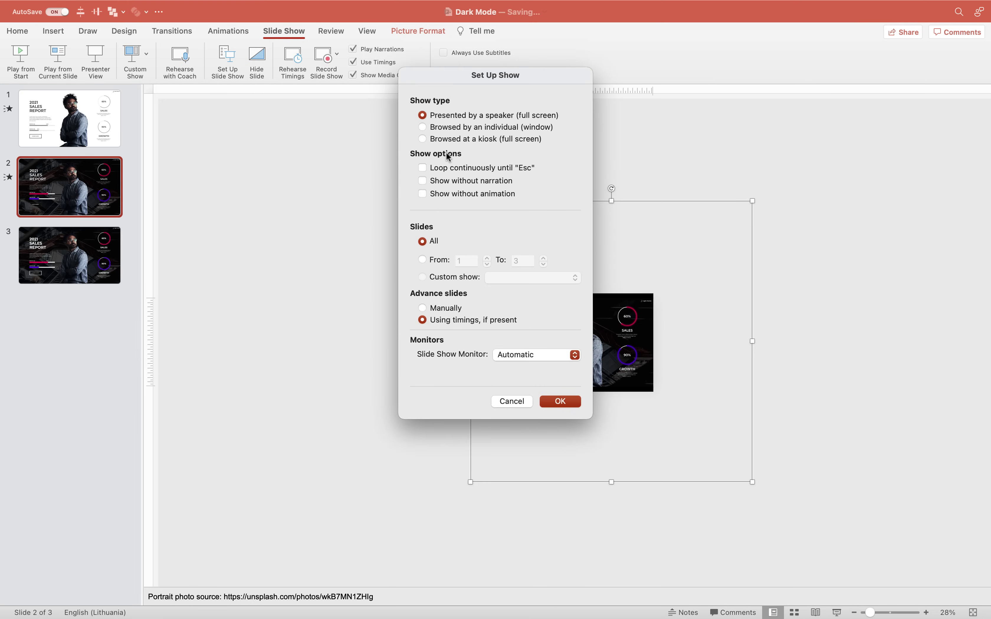
pyautogui.click(423, 140)
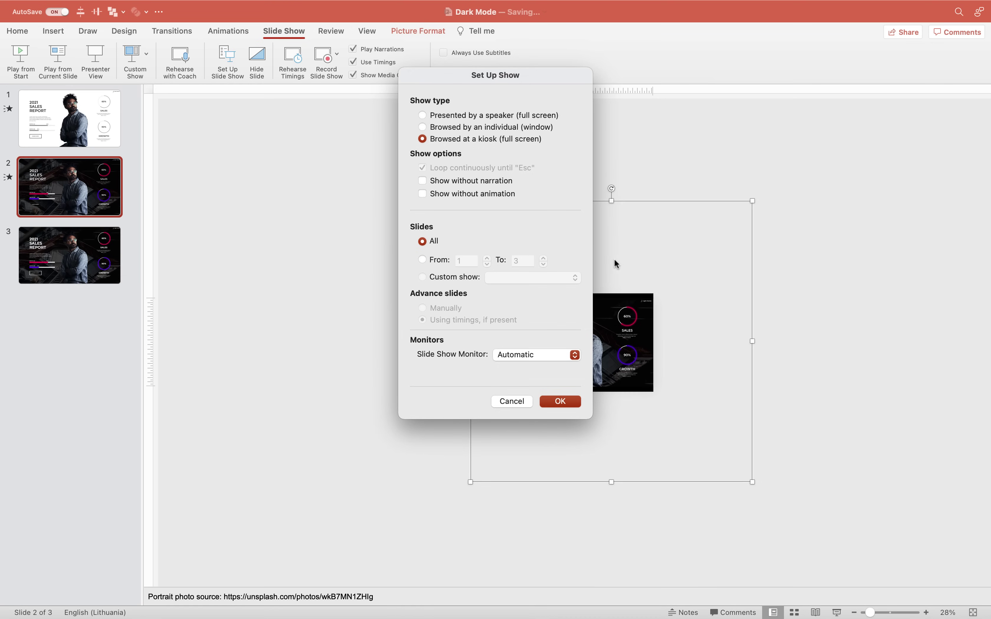
pyautogui.click(561, 401)
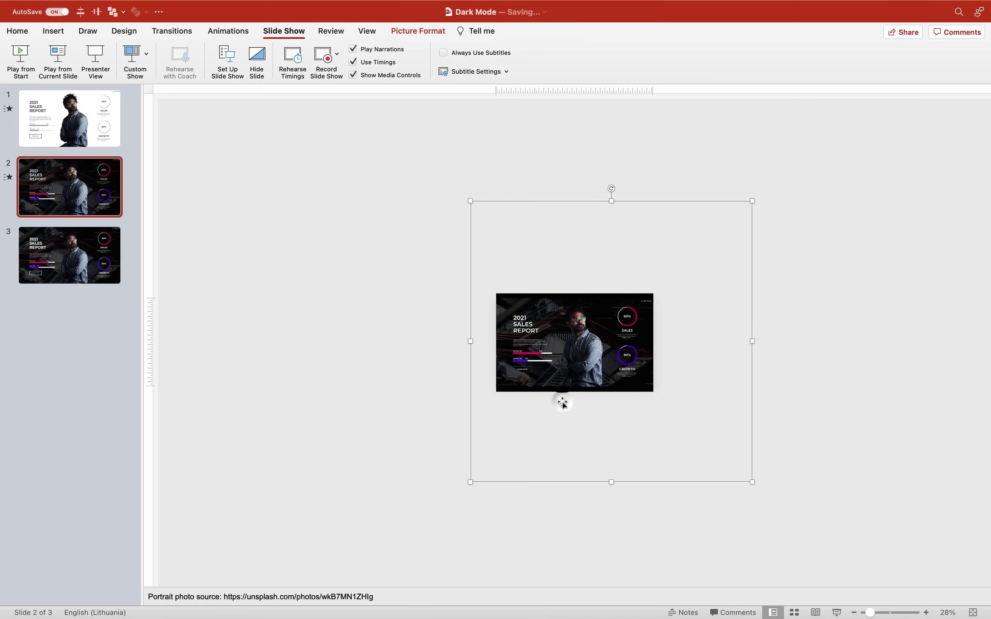
# - Fit the slide to the window and select slide 1, the light 2021 Sales Report
pyautogui.click(970, 612)
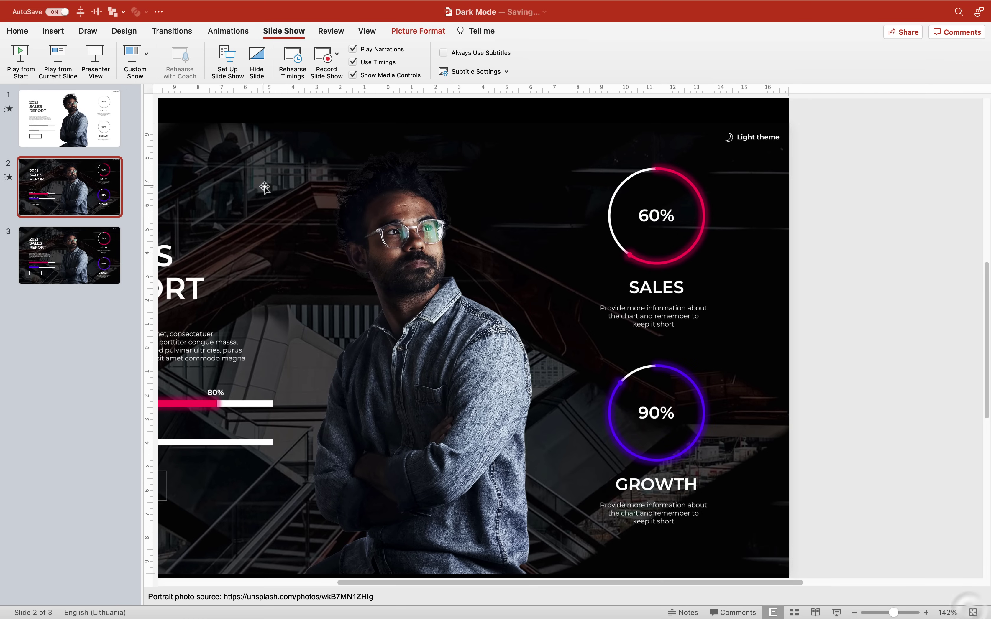
pyautogui.click(63, 113)
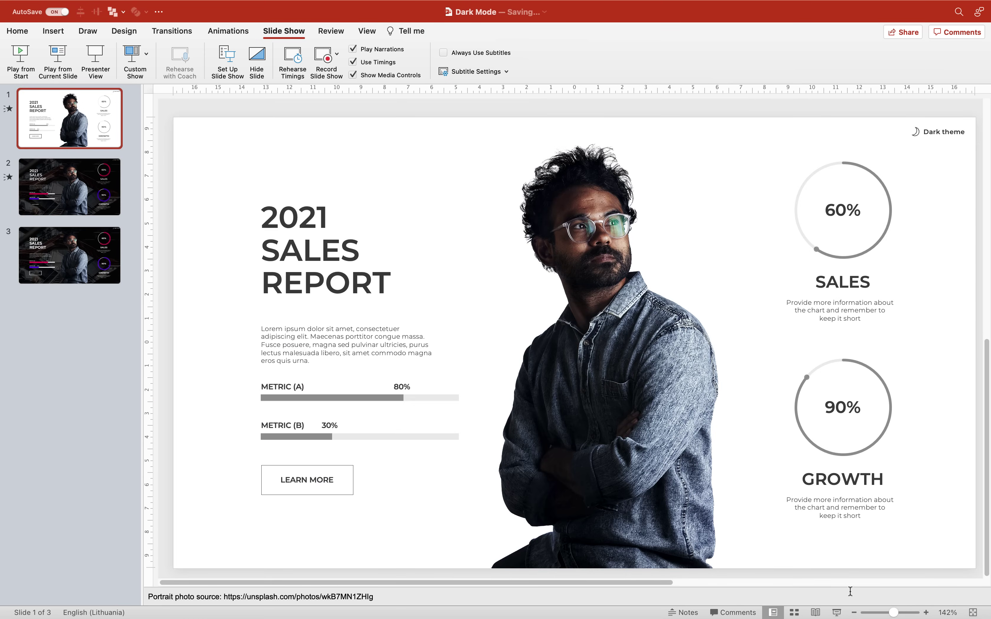